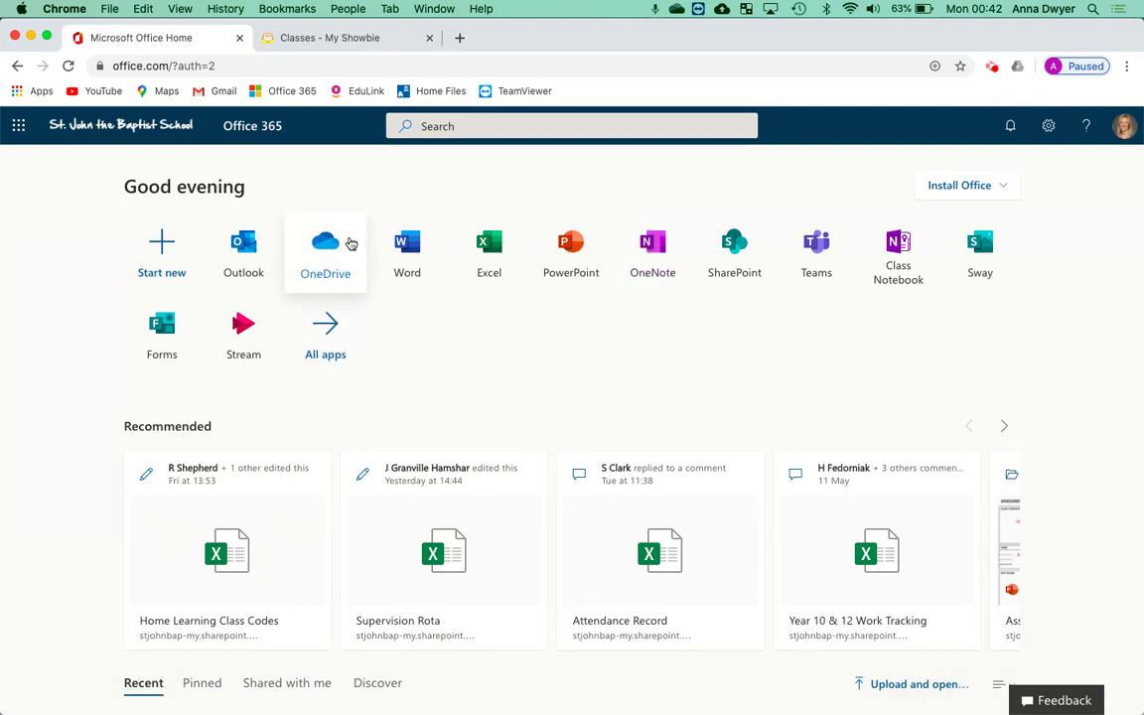
Open OneDrive and upload the video file IMG_0085.MOV from the Desktop to My files.
left_click(346, 251)
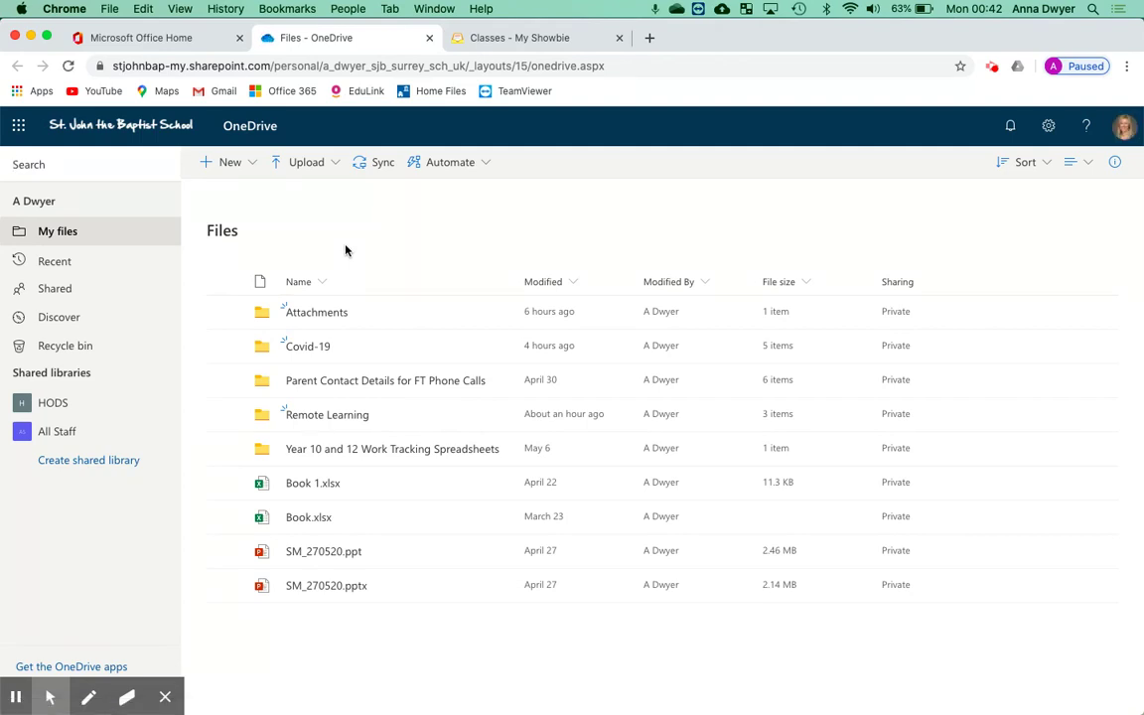
left_click(252, 168)
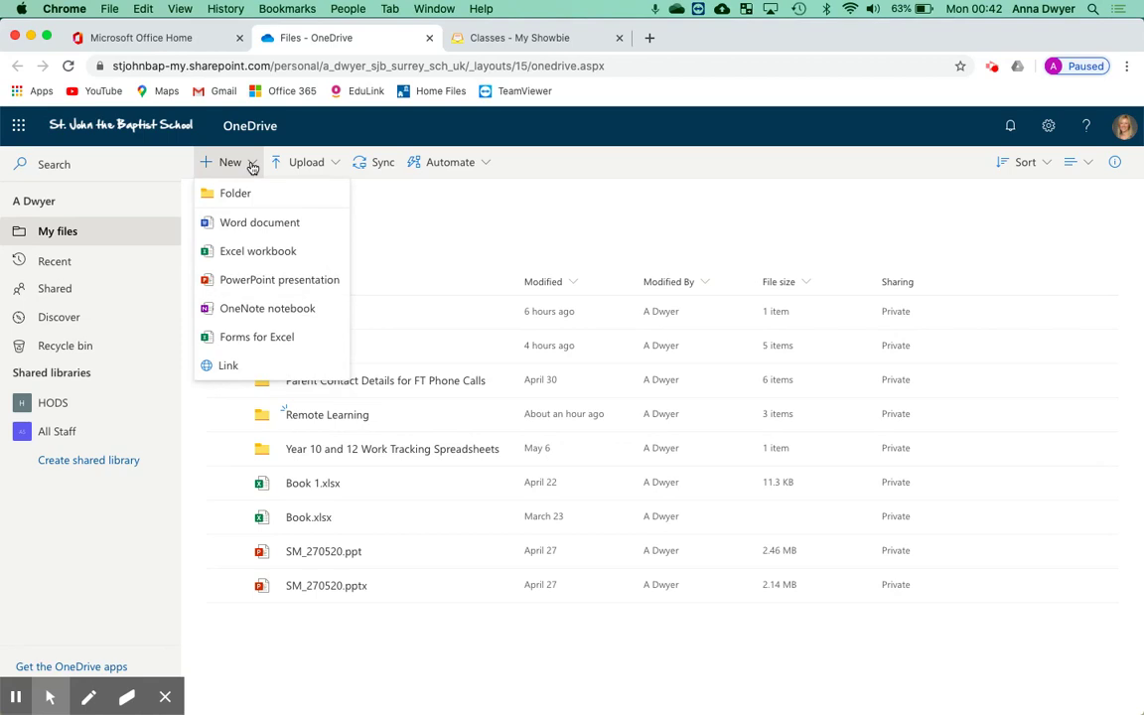
left_click(252, 164)
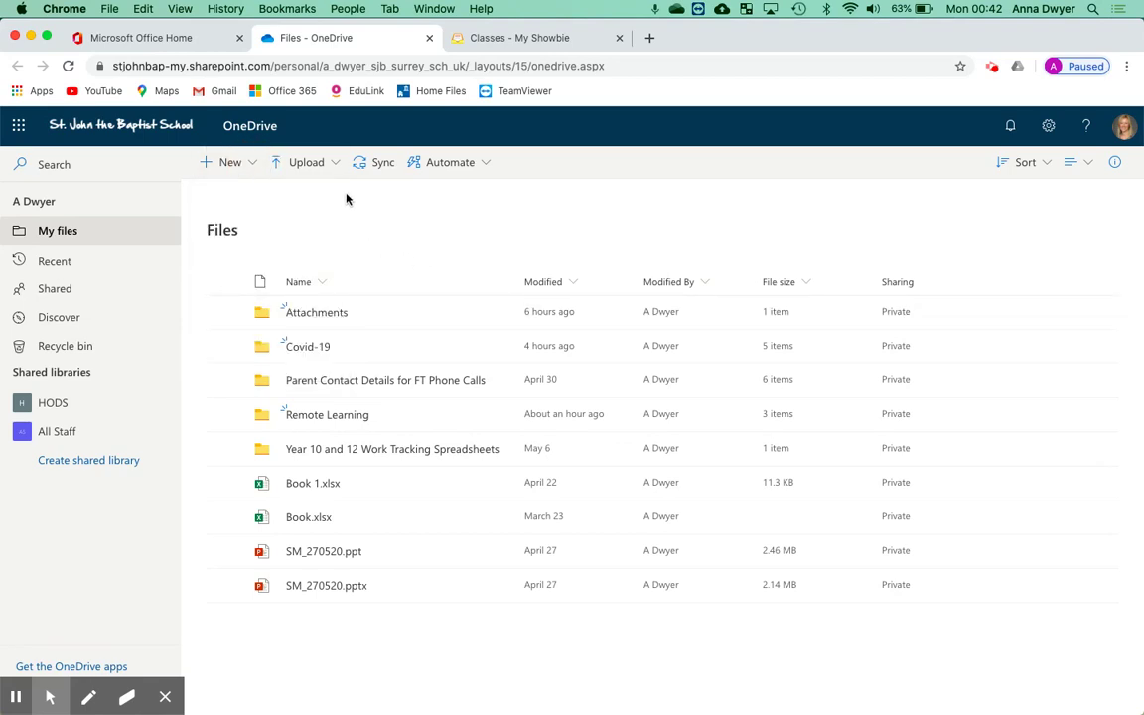
left_click(331, 167)
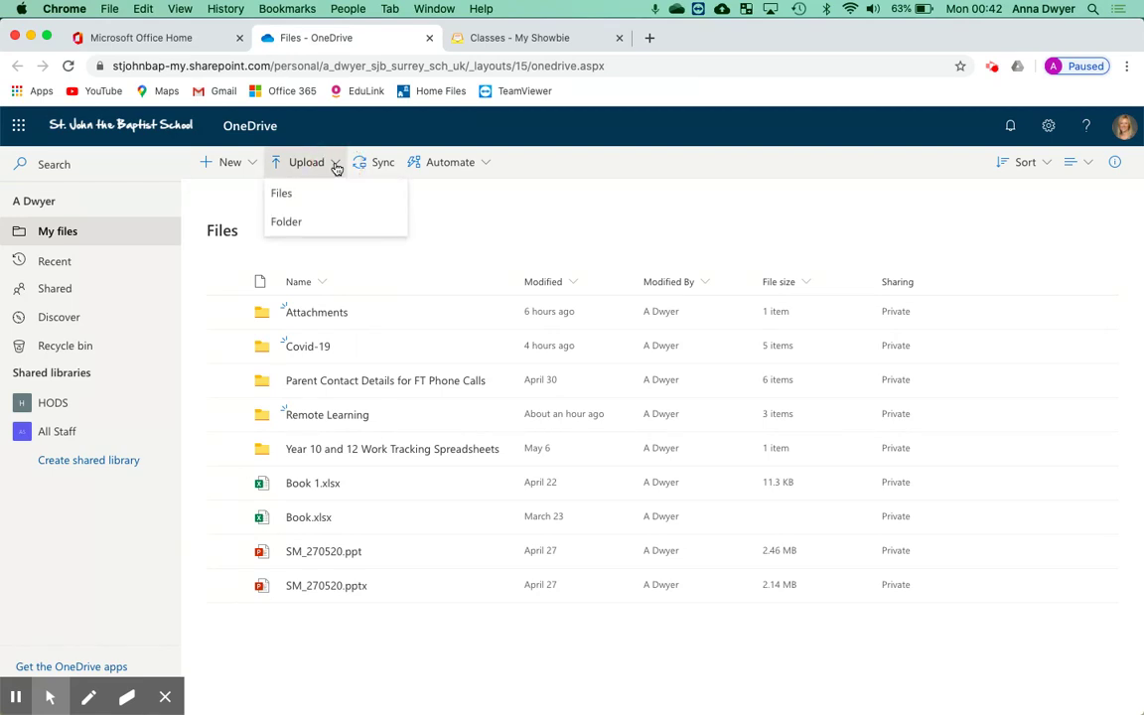
left_click(298, 195)
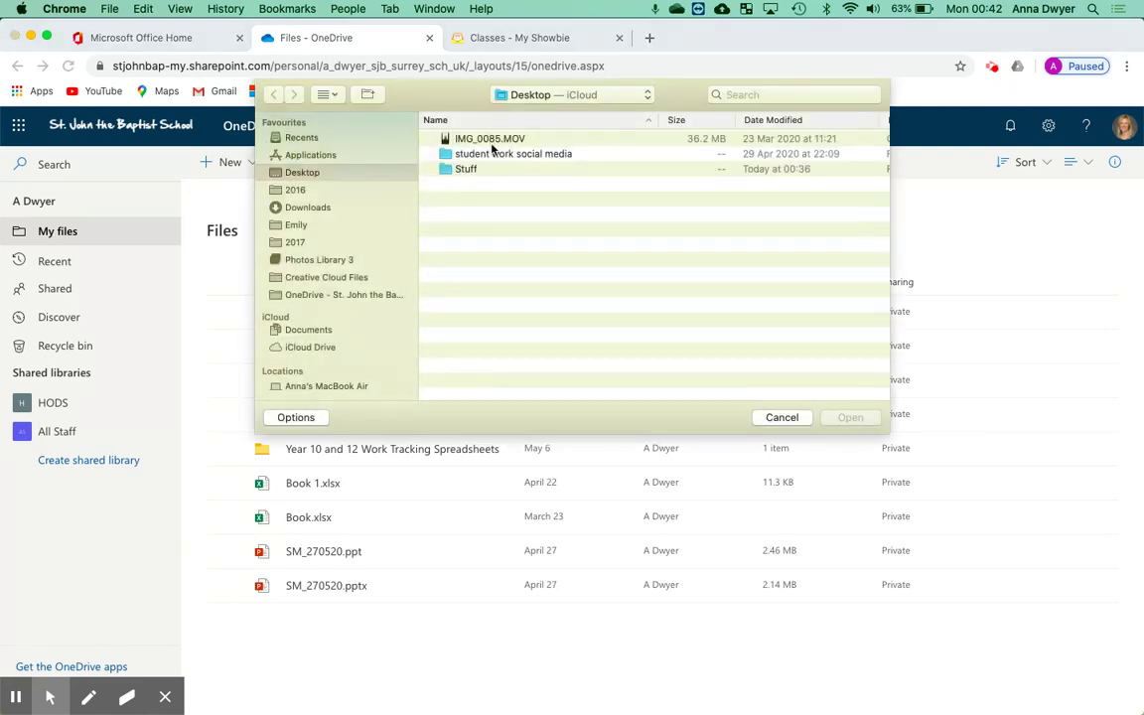
left_click(496, 140)
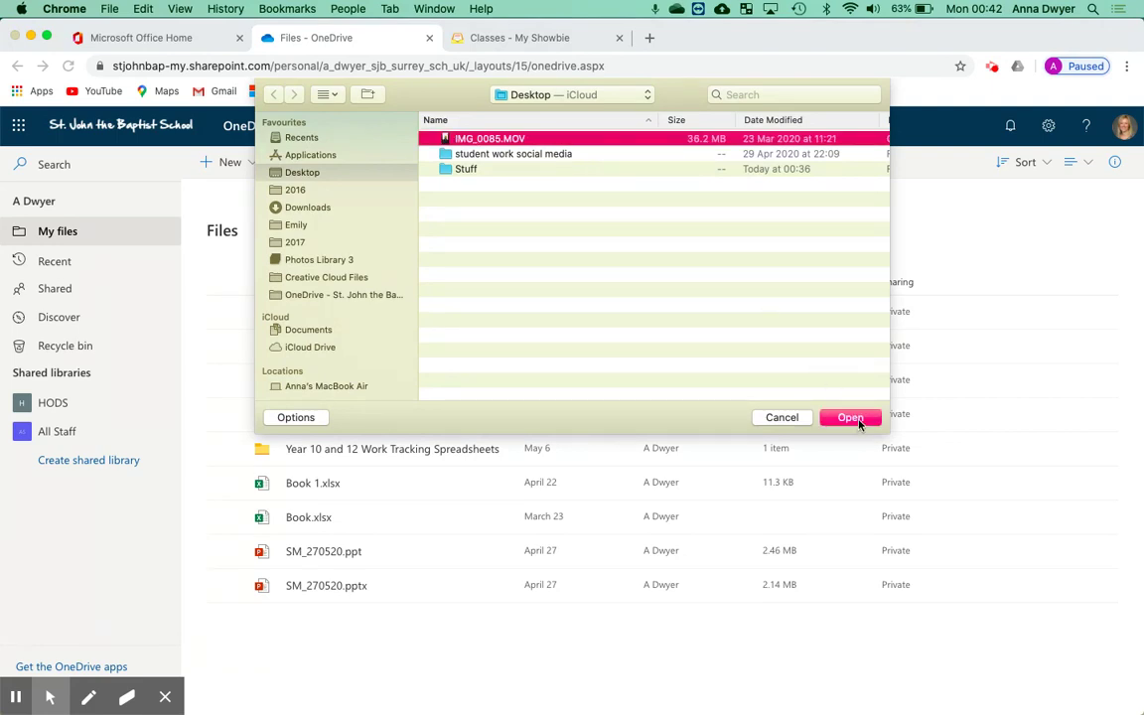
left_click(850, 419)
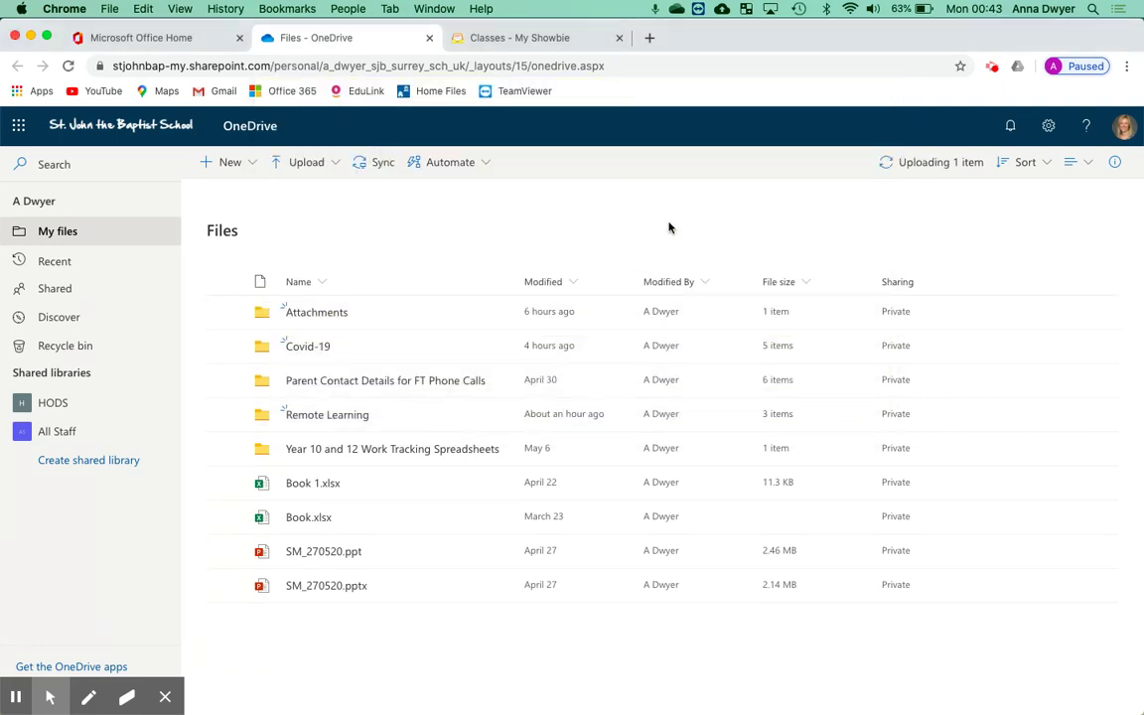
Set the uploaded video's share link to work for people in St. John the Baptist School, with editing not allowed.
left_click(940, 167)
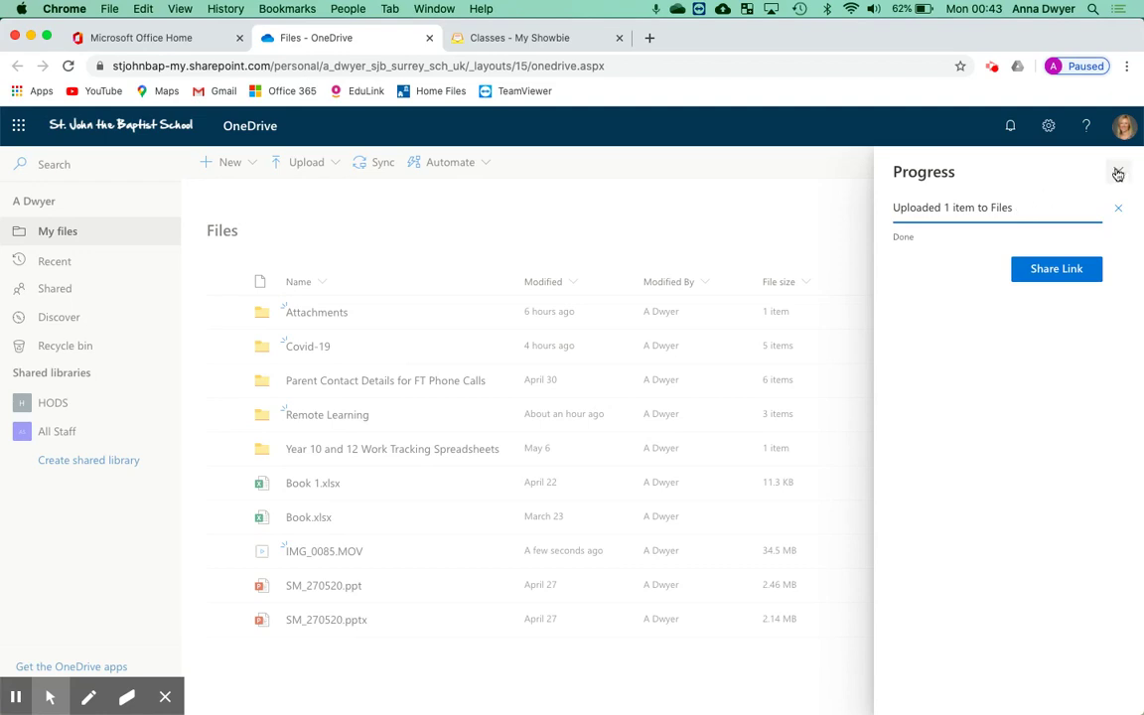
left_click(1059, 270)
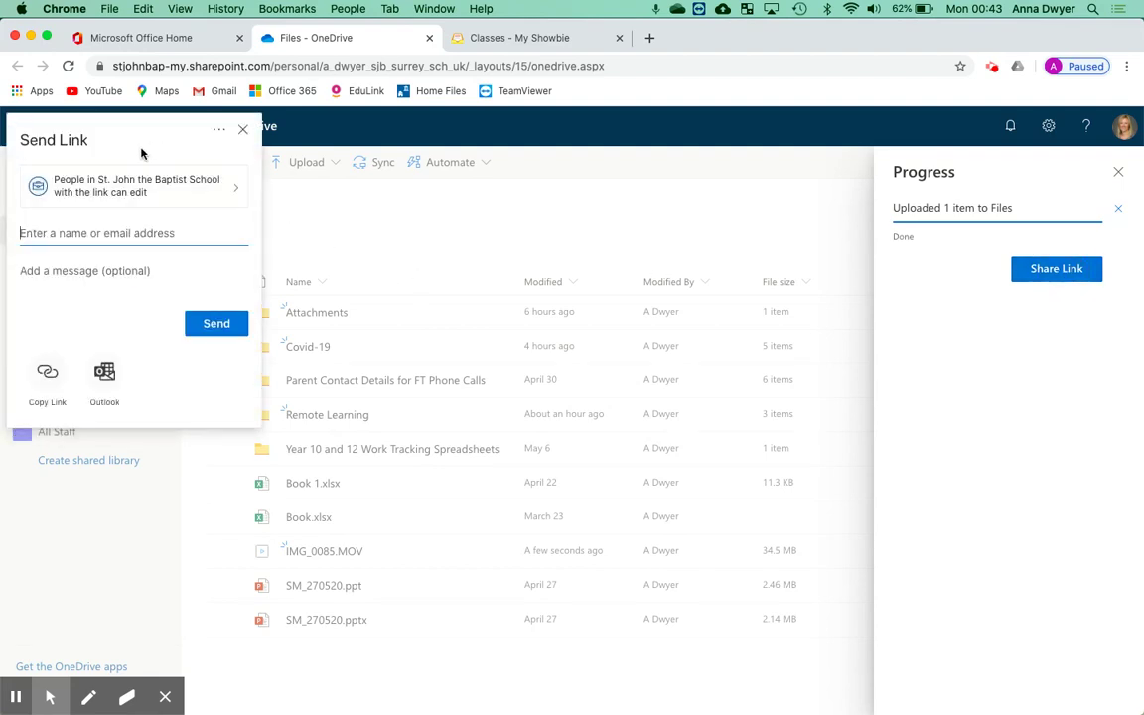
left_click(221, 193)
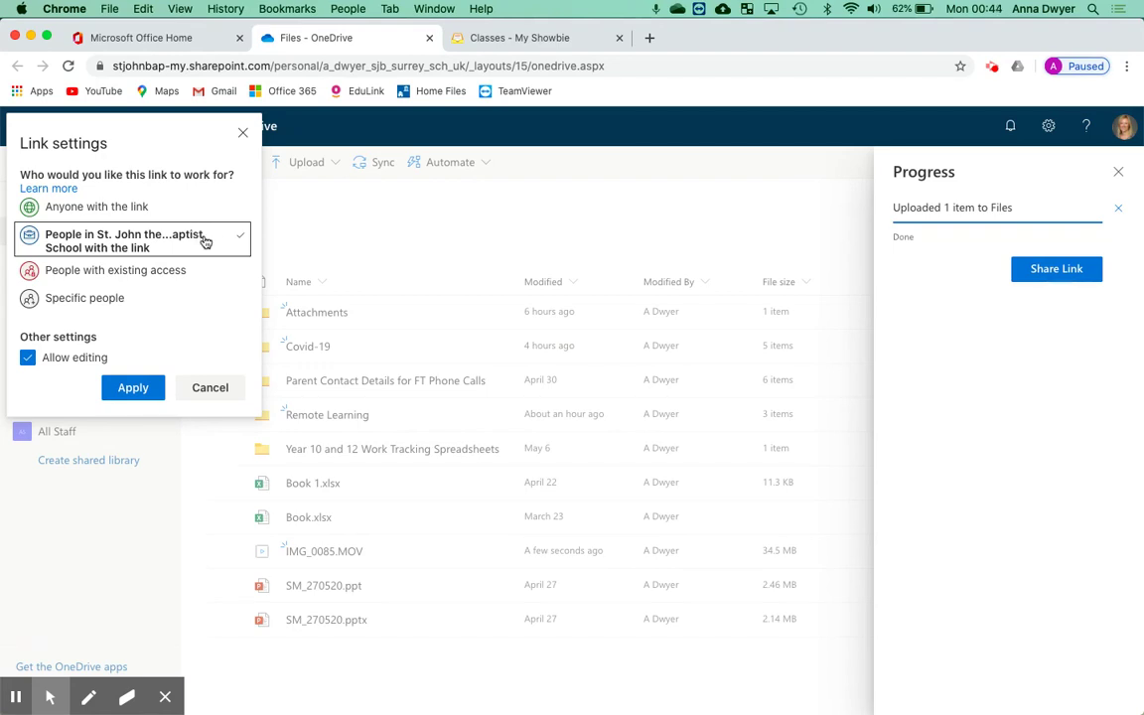
left_click(141, 208)
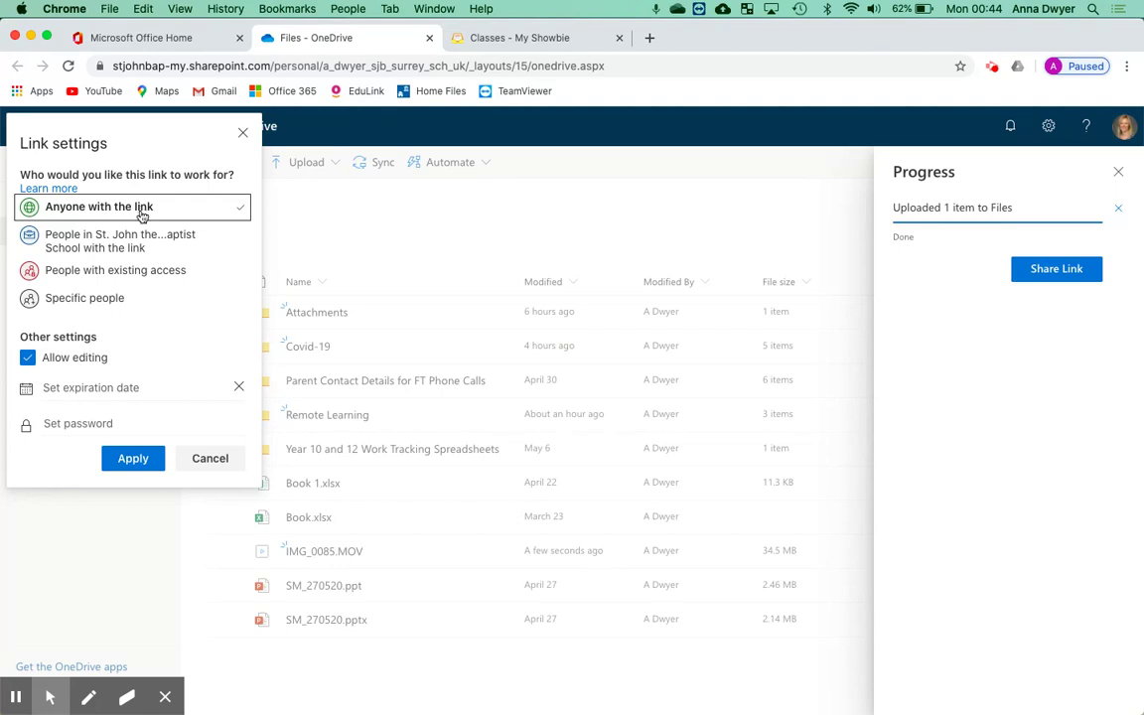
left_click(142, 236)
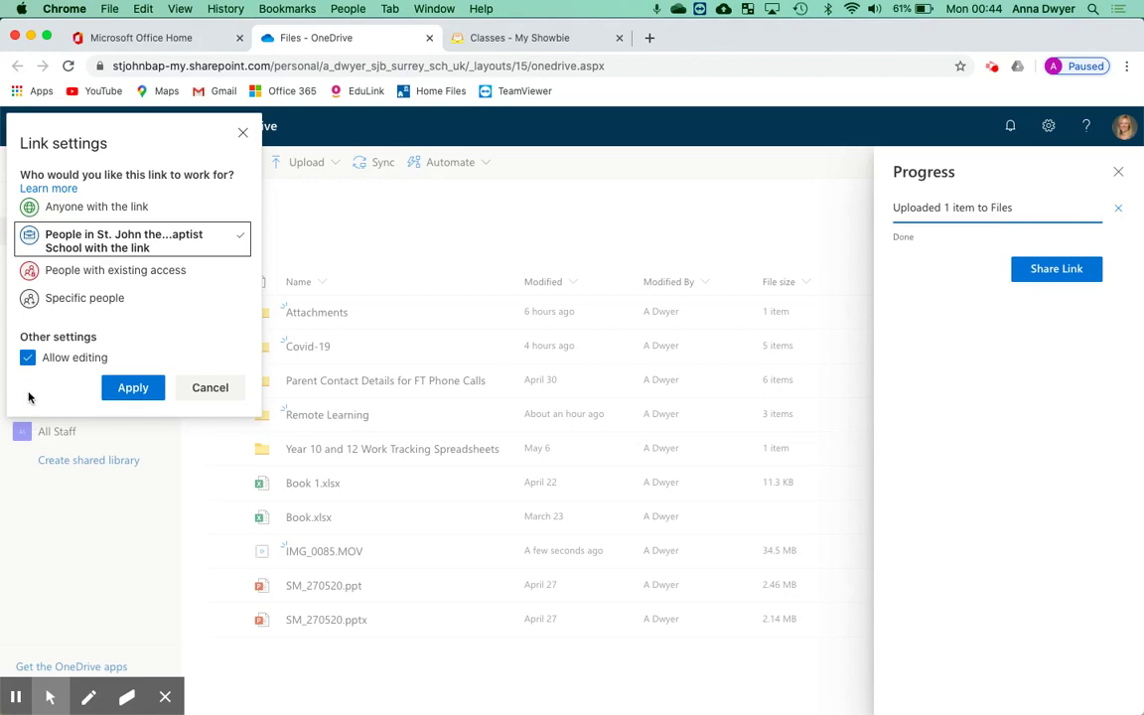
left_click(60, 356)
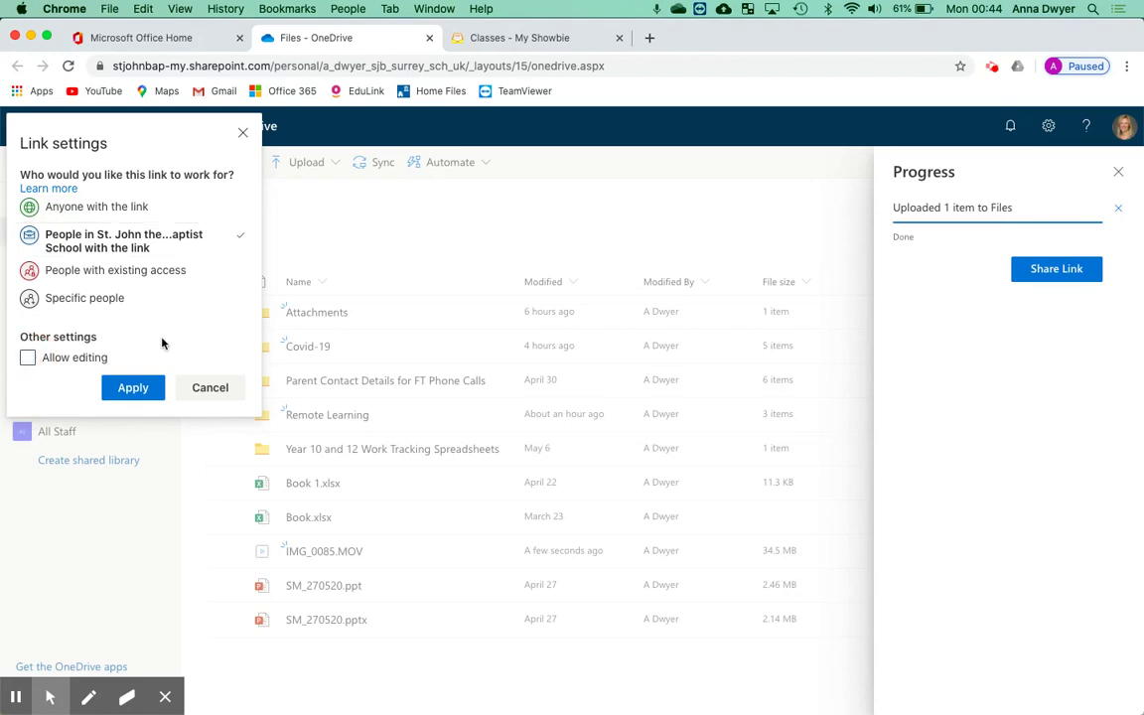
left_click(144, 390)
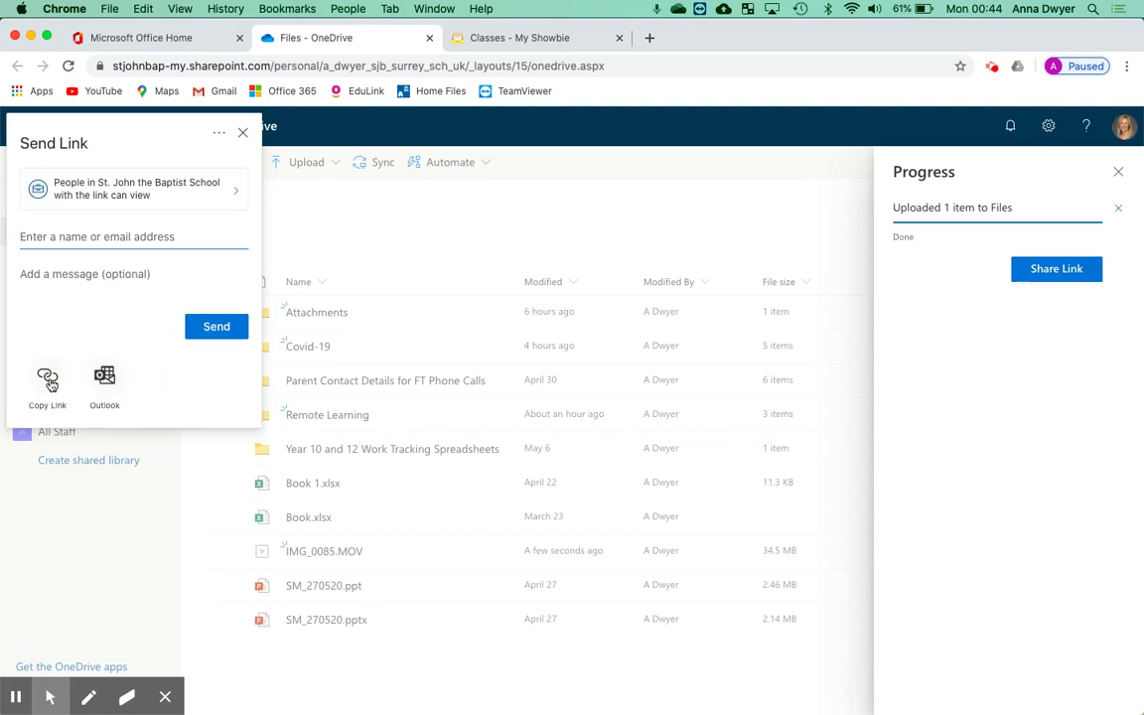
Copy the view-only sharing link of the uploaded video.
left_click(48, 382)
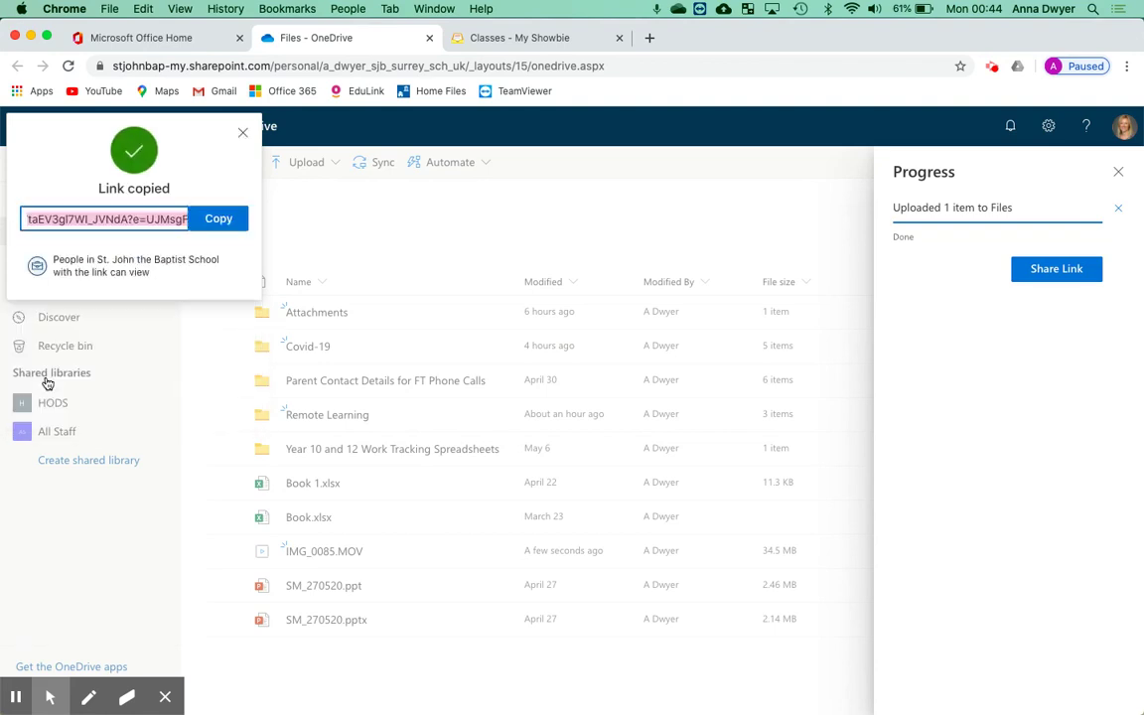
left_click(205, 226)
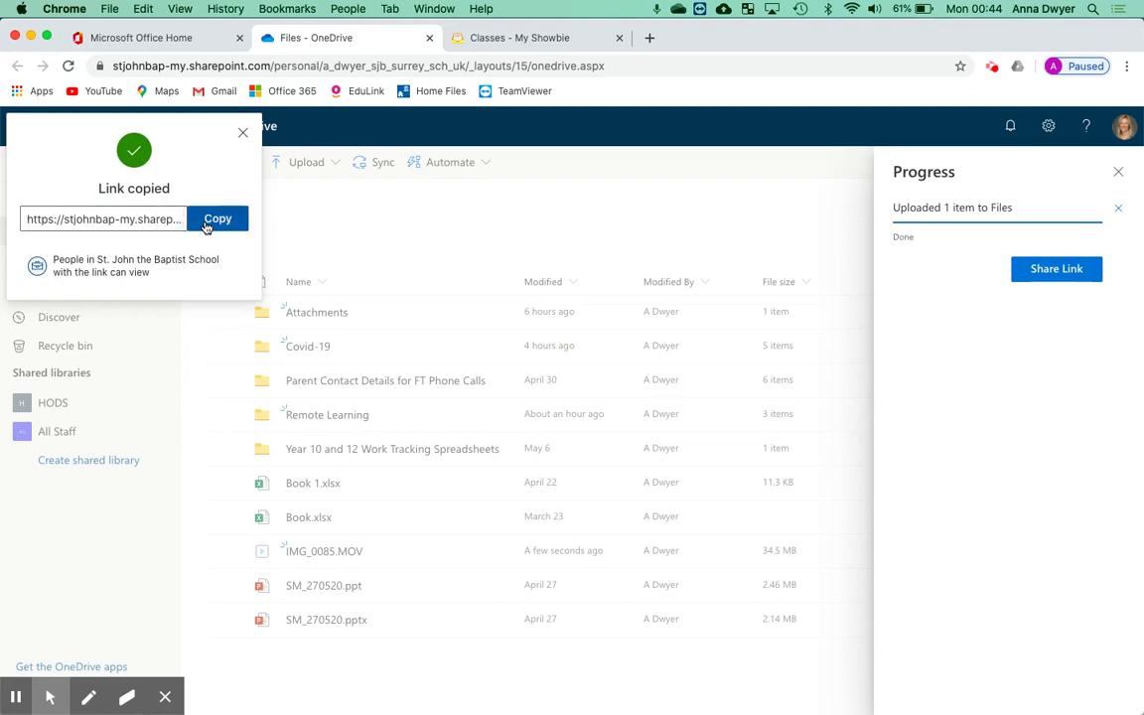
left_click(205, 226)
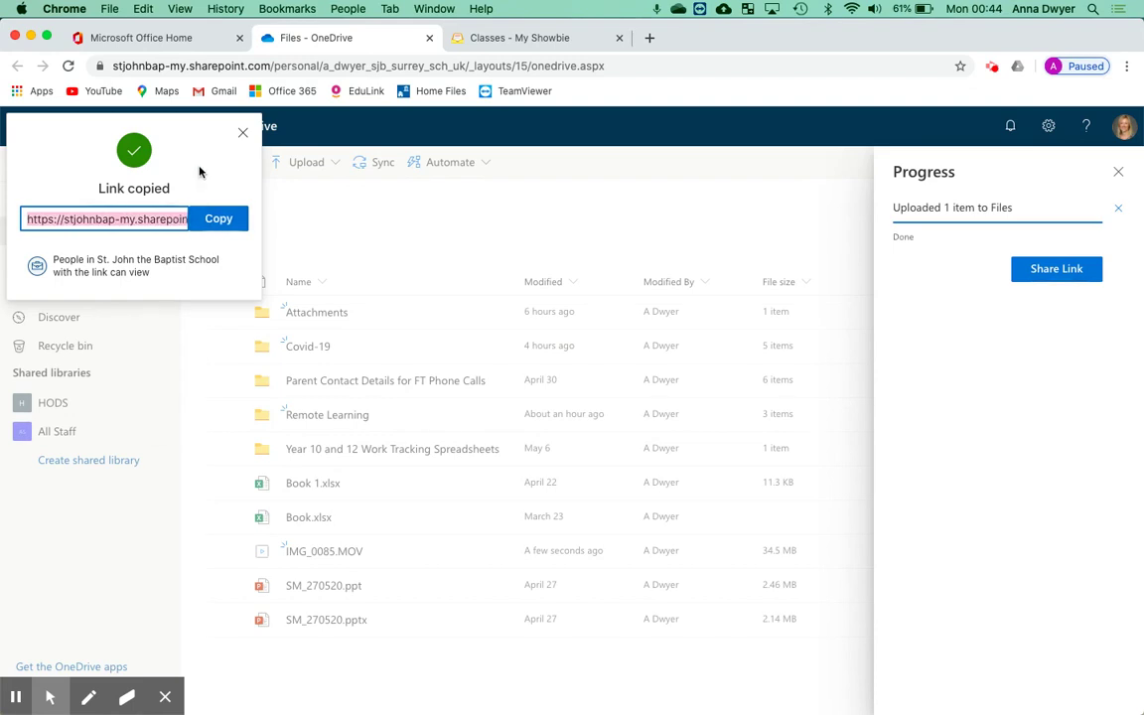
Switch to Showbie and open the Shared Items of "Week beginning 11th May" under Support Videos in the 9&10F Home Learning class.
left_click(526, 38)
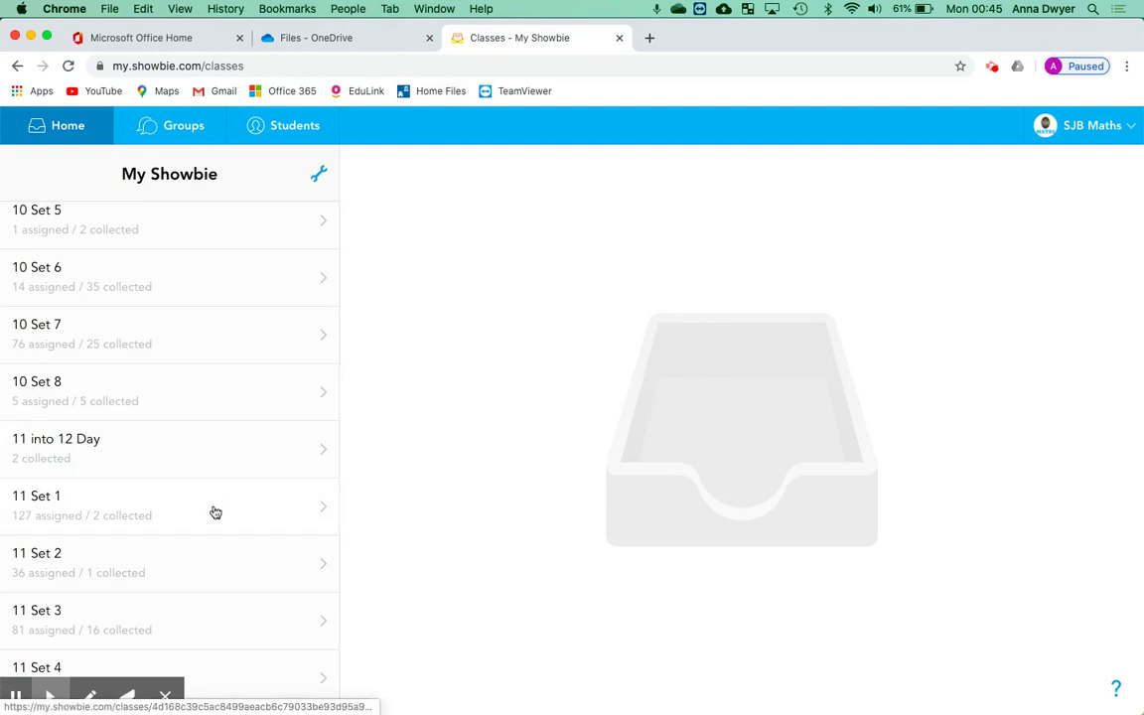
scroll(215, 511, "down", 10)
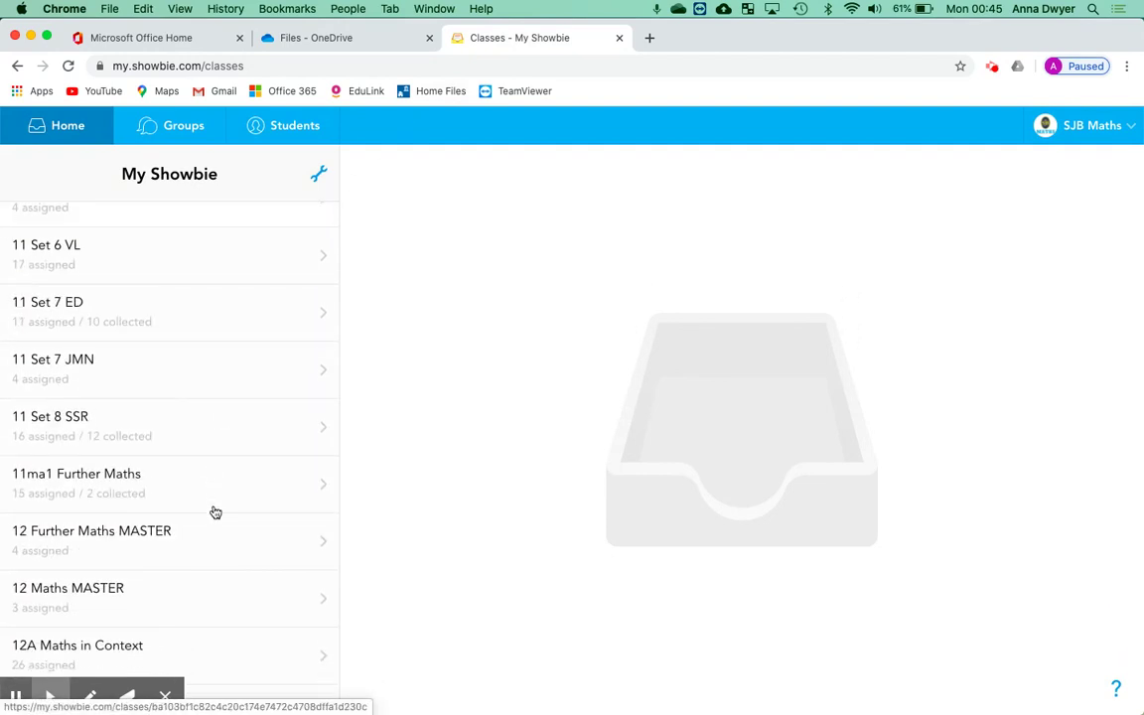
scroll(216, 511, "down", 10)
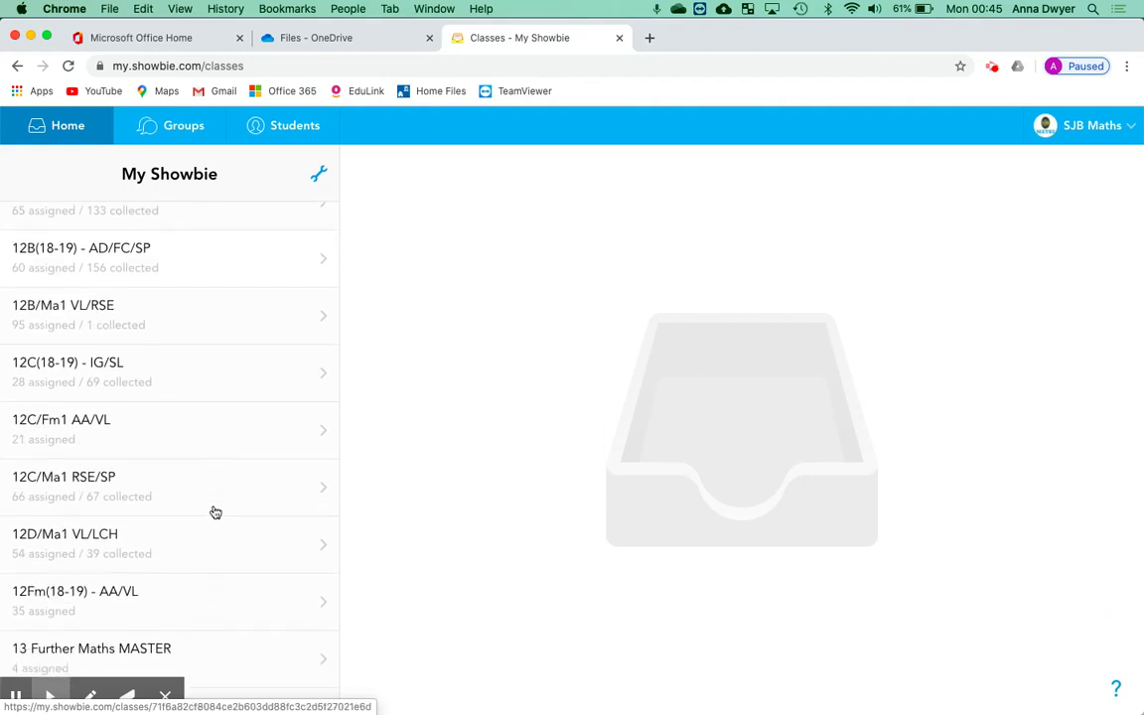
scroll(216, 511, "down", 10)
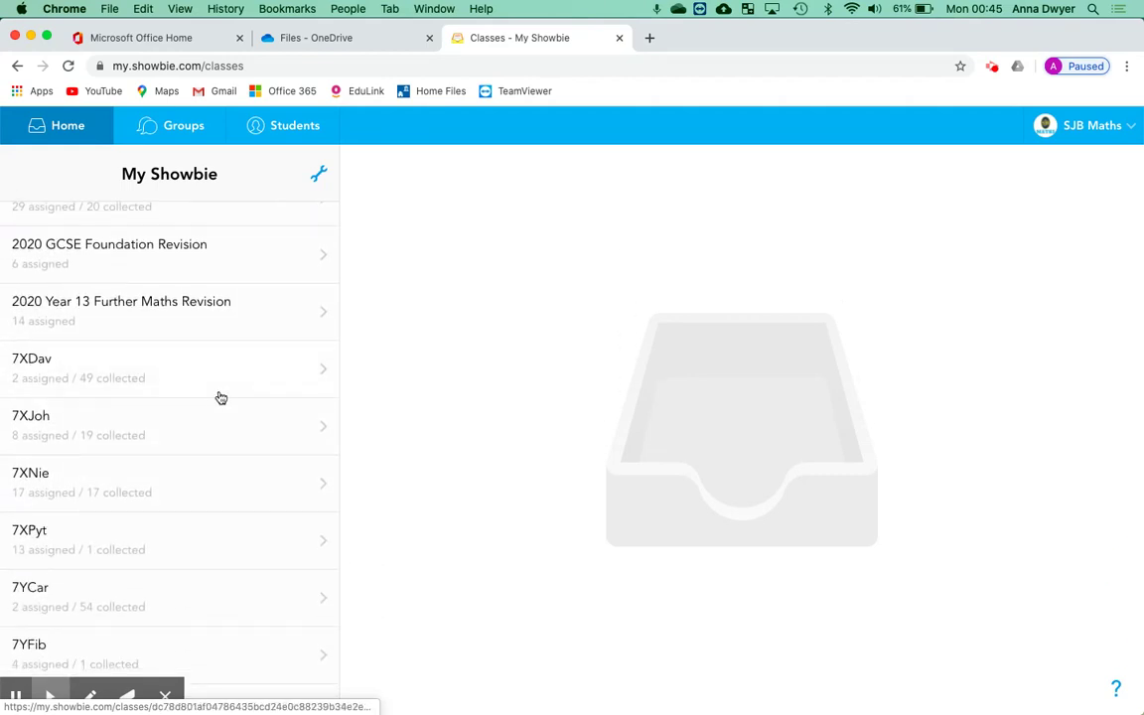
scroll(221, 398, "down", 6)
scroll(221, 398, "down", 10)
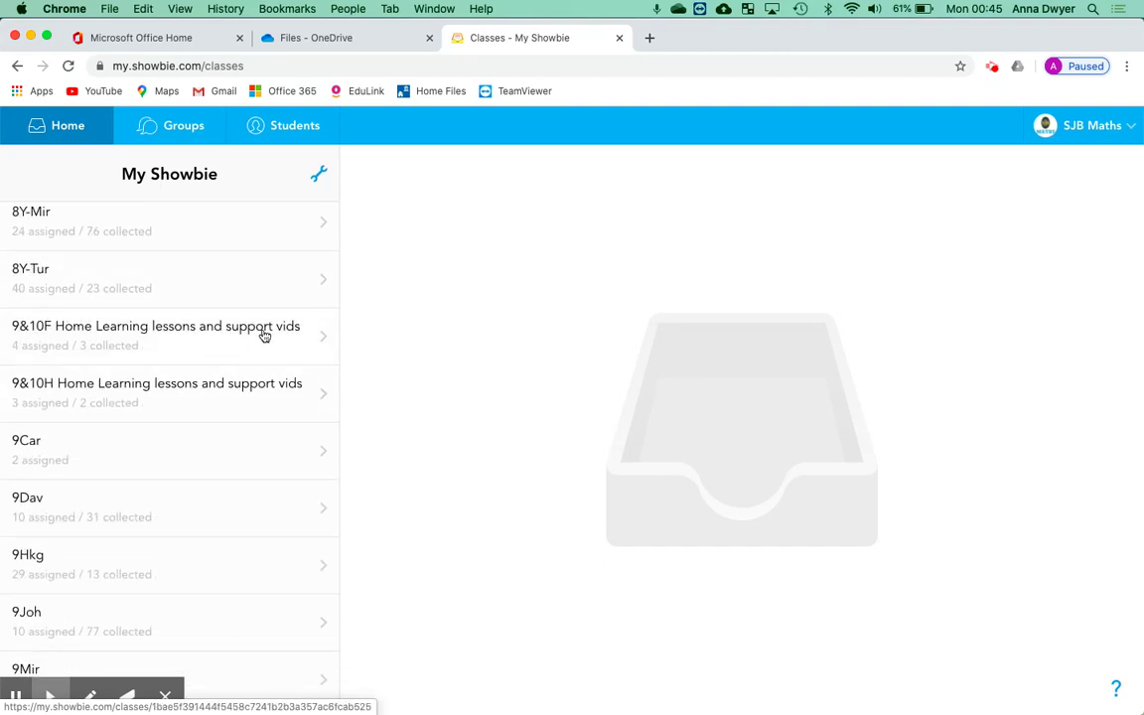
left_click(264, 336)
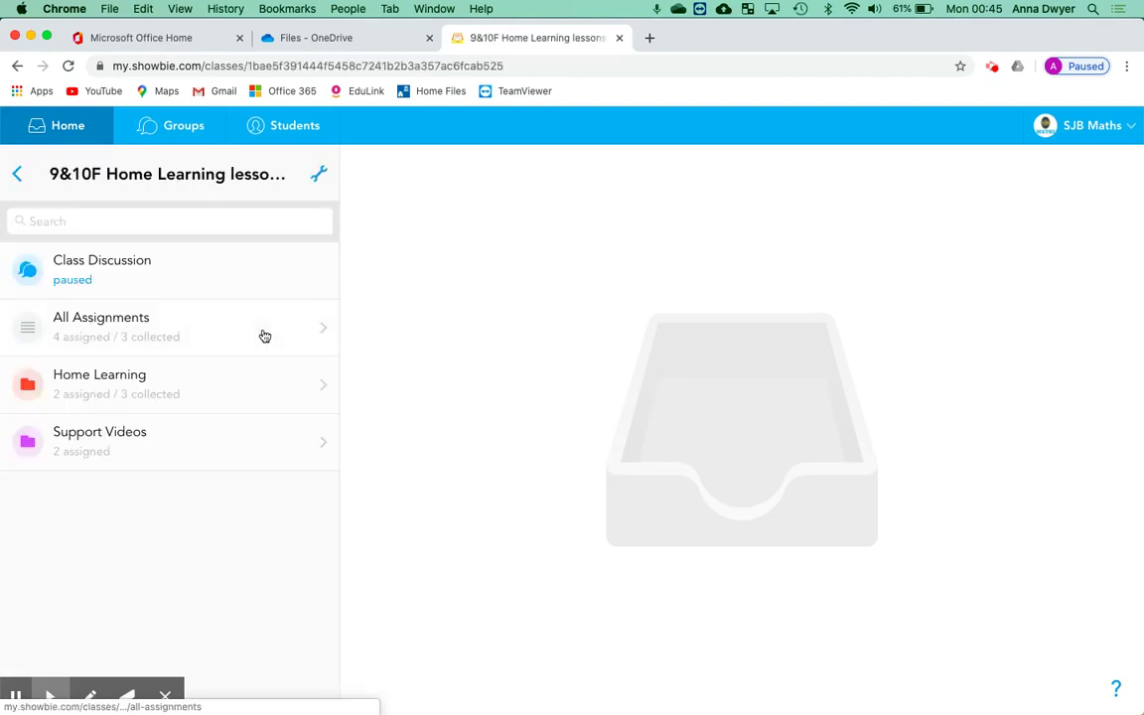
left_click(239, 455)
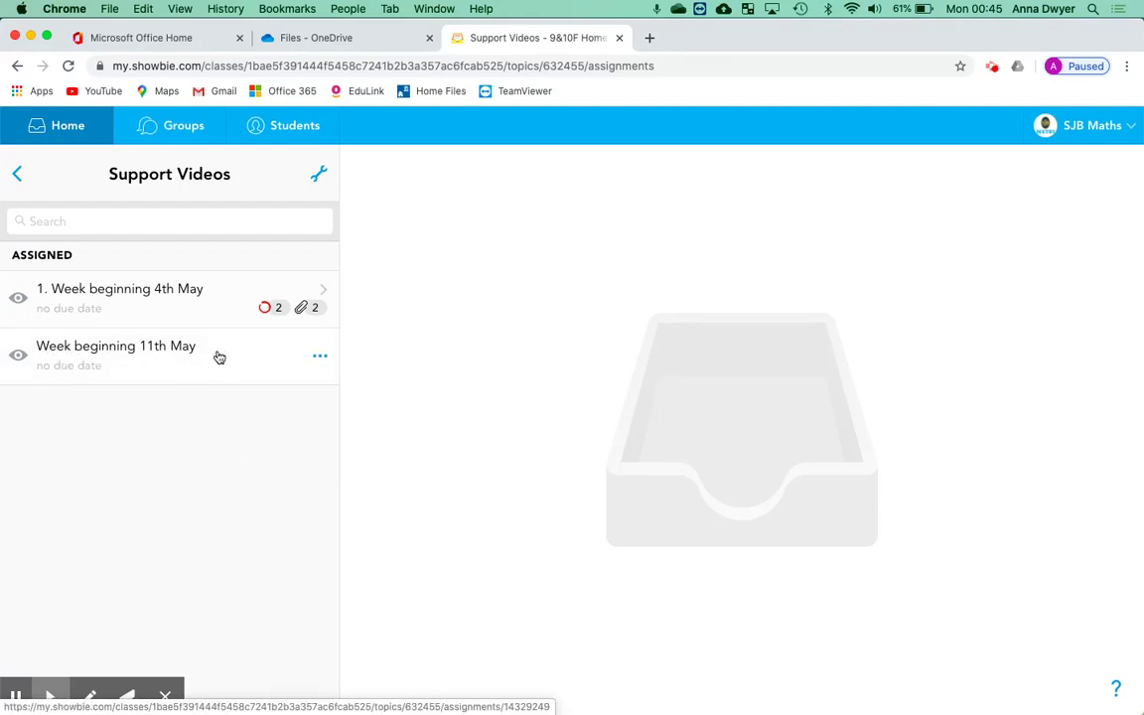
left_click(187, 366)
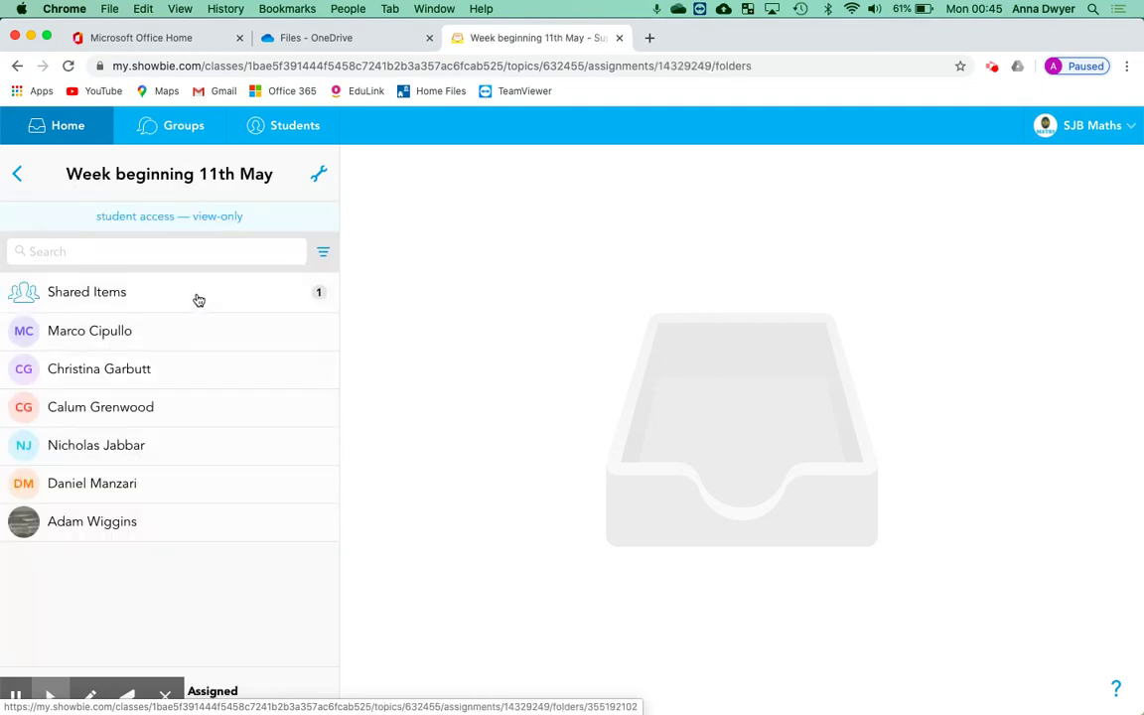
left_click(115, 298)
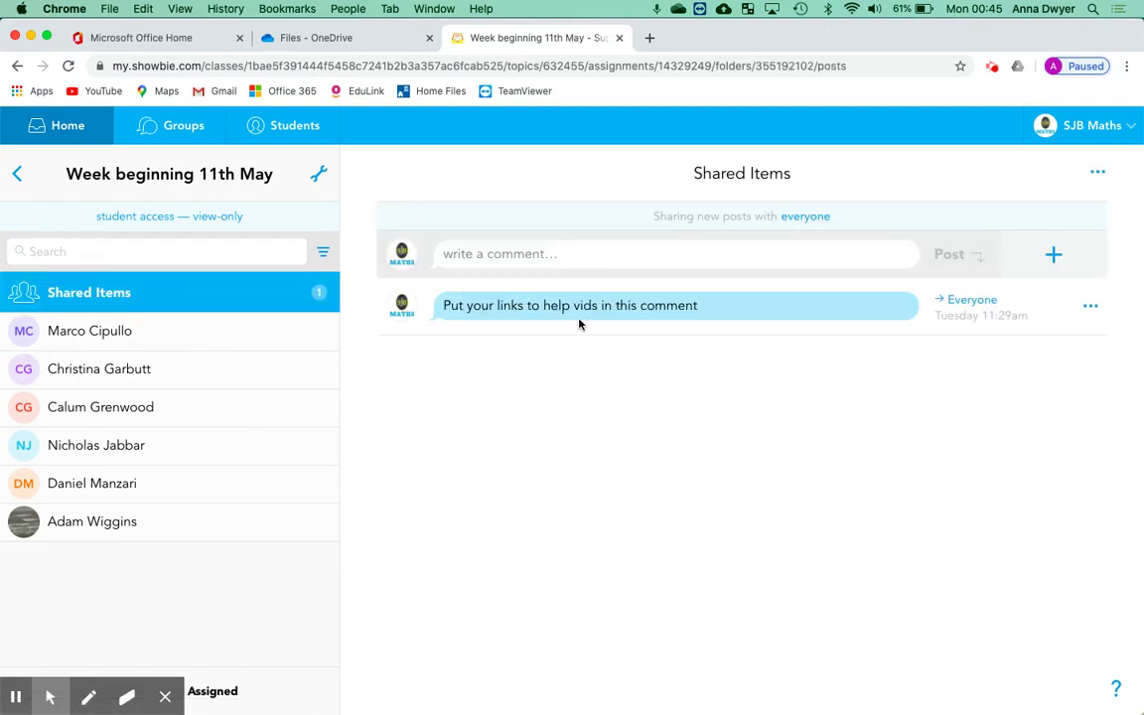
Post the copied video link as a comment in the assignment's Shared Items.
left_click(537, 255)
key("super+v")
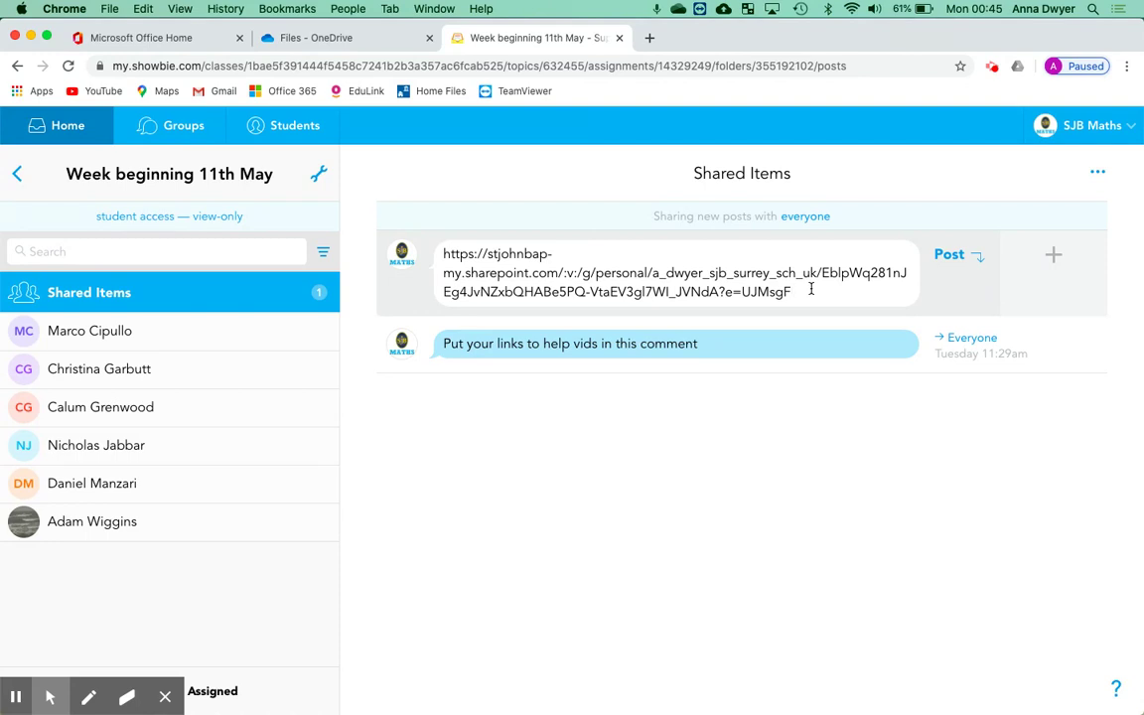
left_click(950, 255)
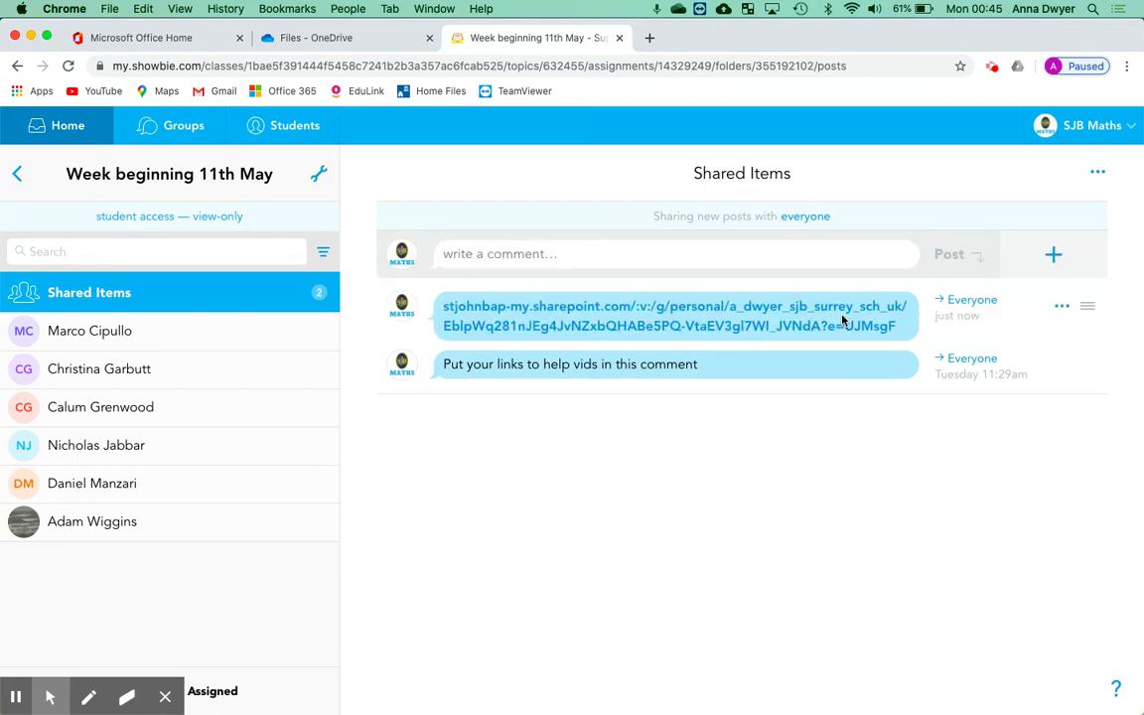
Post the comment "Click on the link below to find out how to..." in Shared Items.
left_click(699, 252)
type("C")
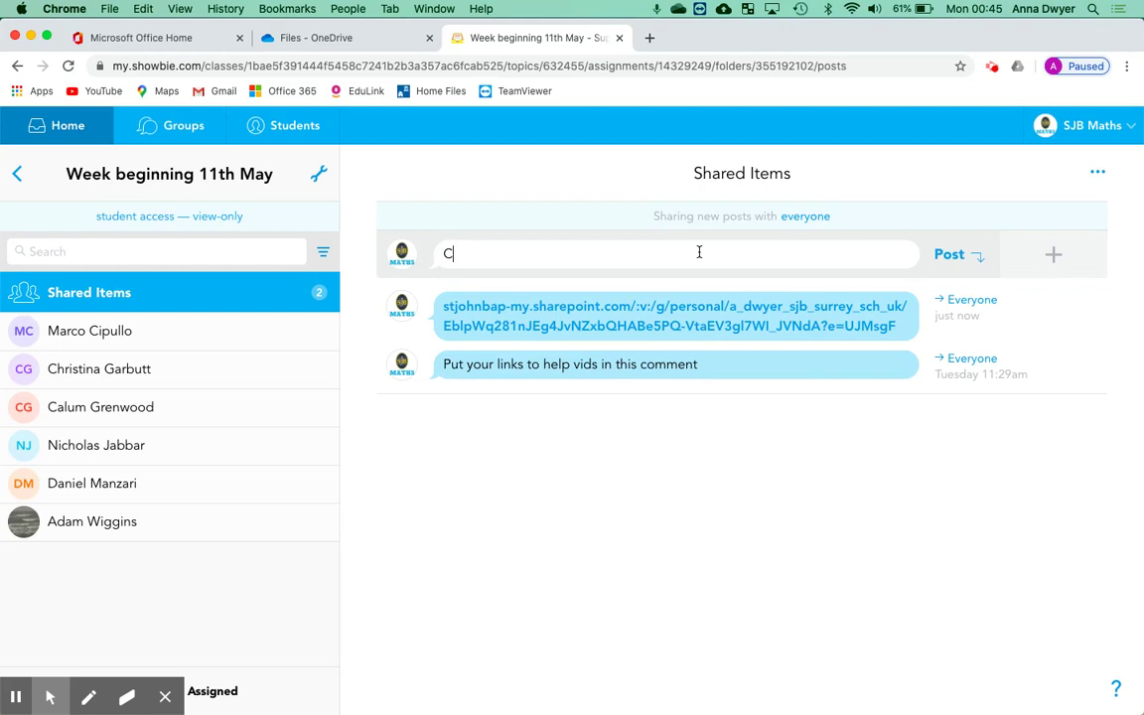
type("lick on the link below to find out ho")
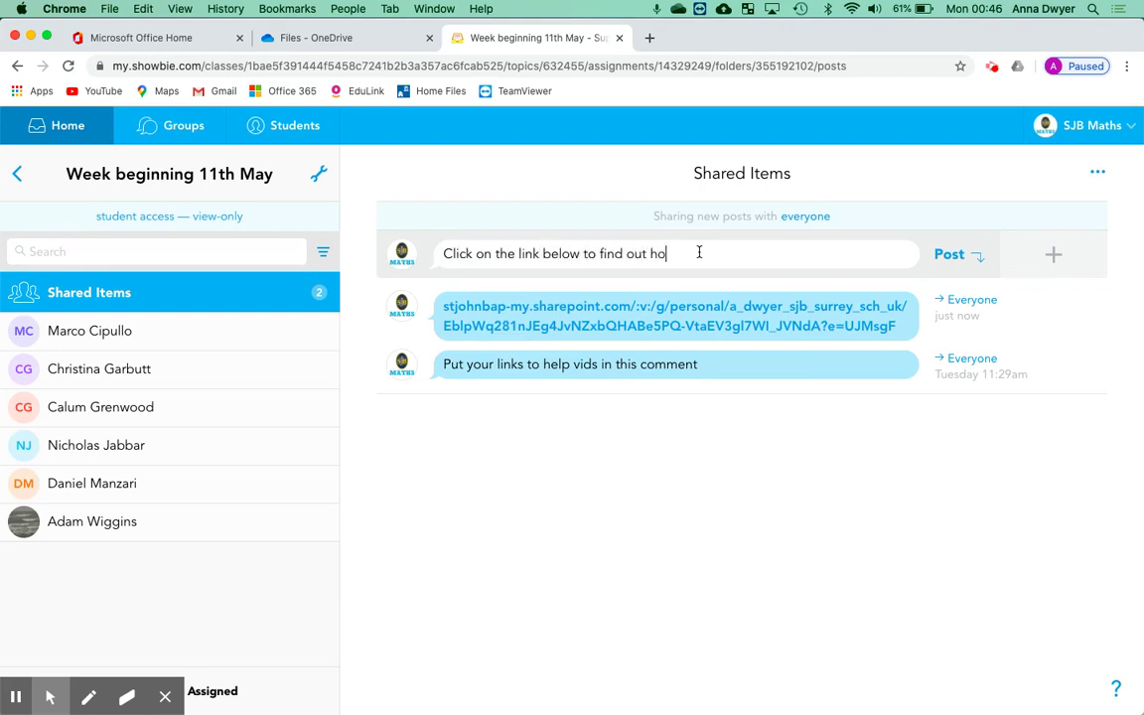
type("w to...")
left_click(951, 254)
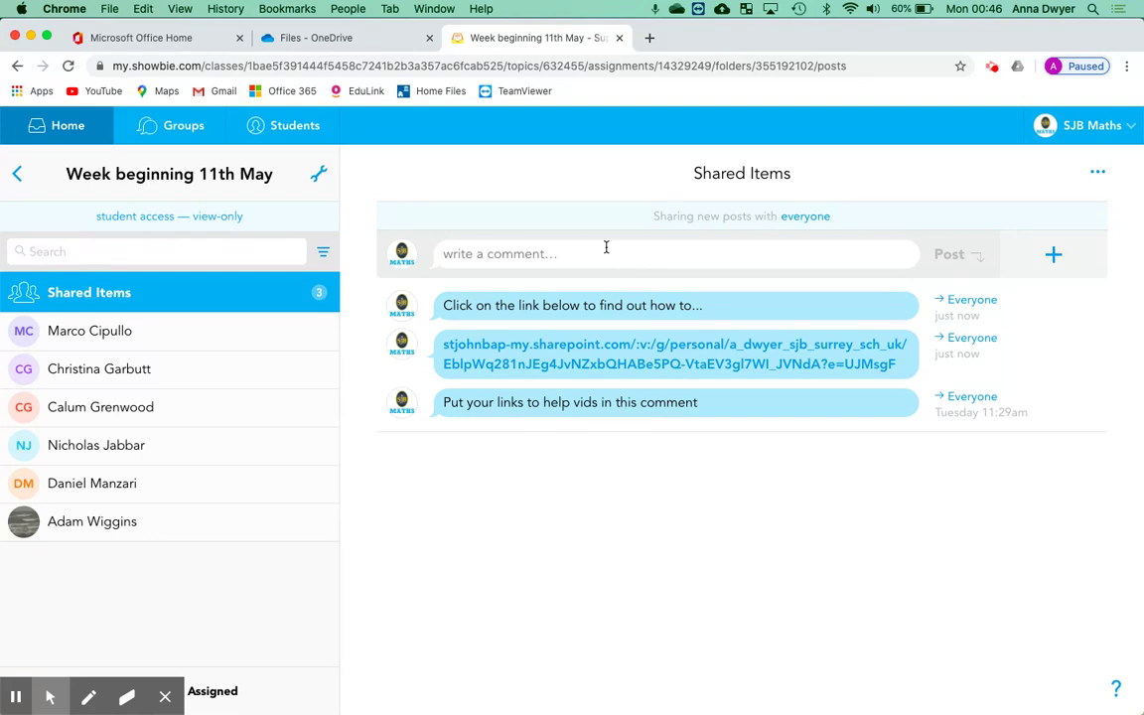
Return to OneDrive and close the copied-link dialog and the upload progress display.
left_click(373, 41)
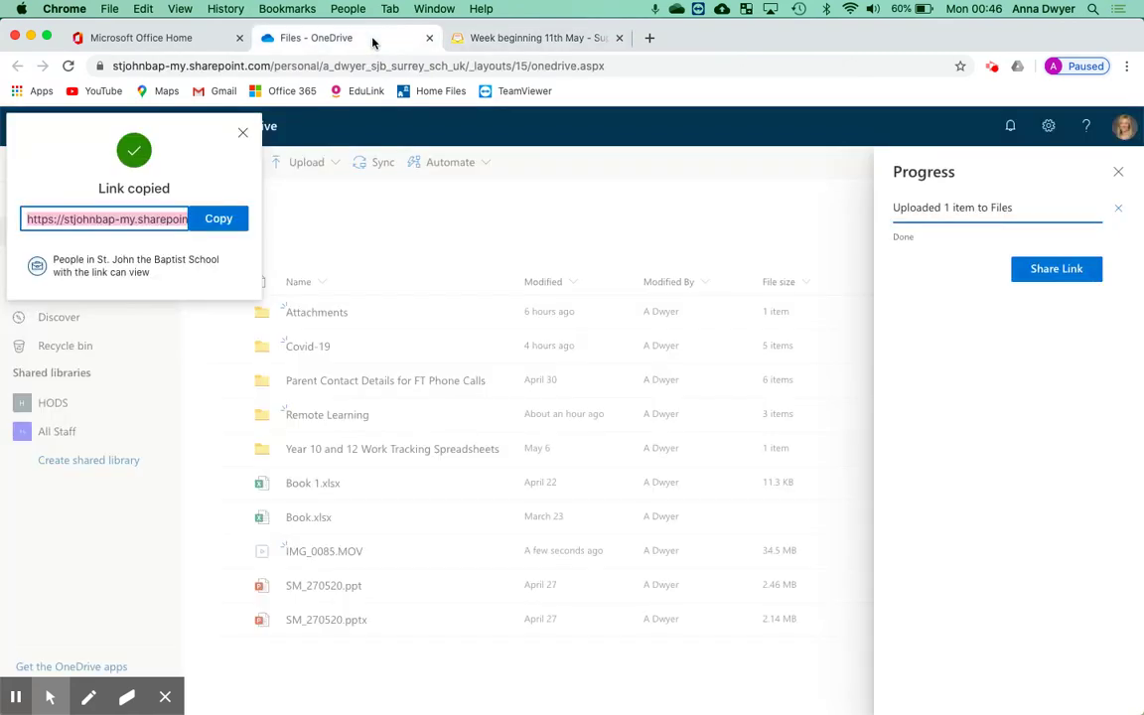
left_click(242, 132)
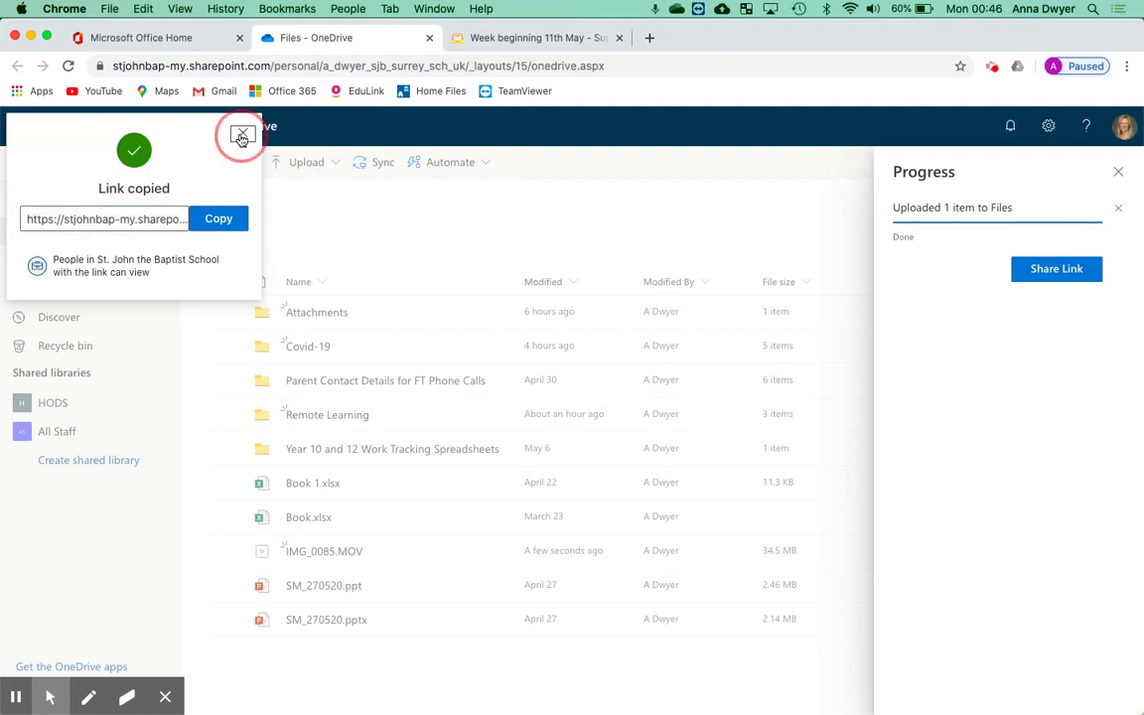
left_click(1117, 173)
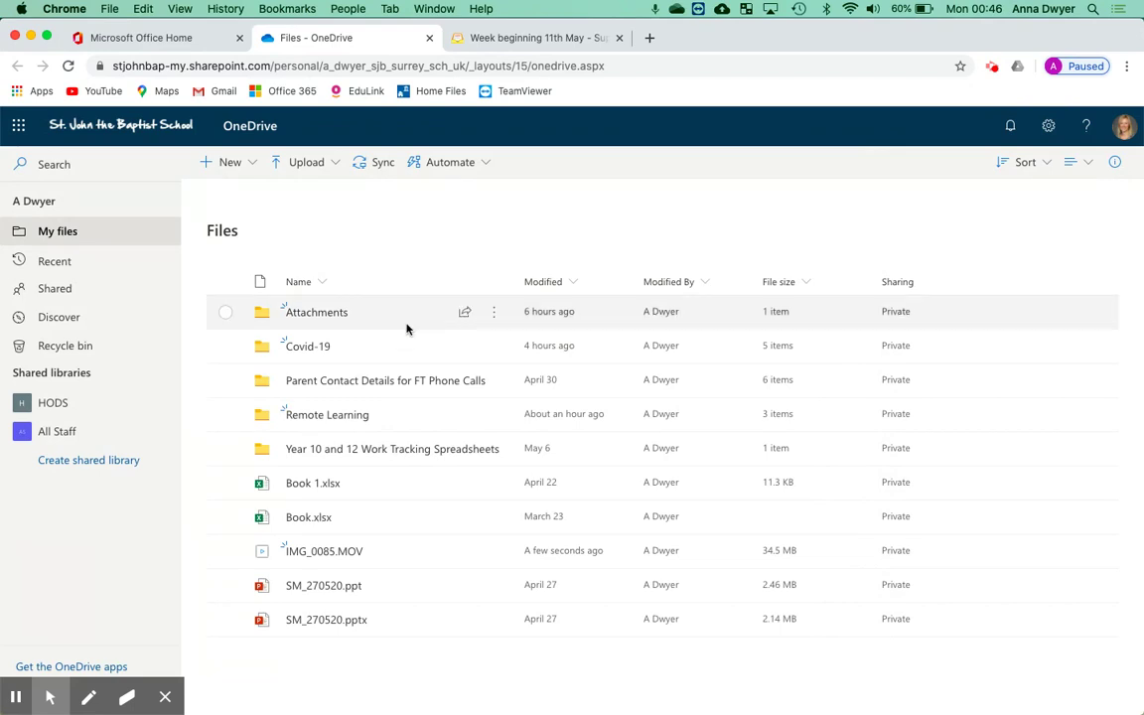
mouse_move(364, 559)
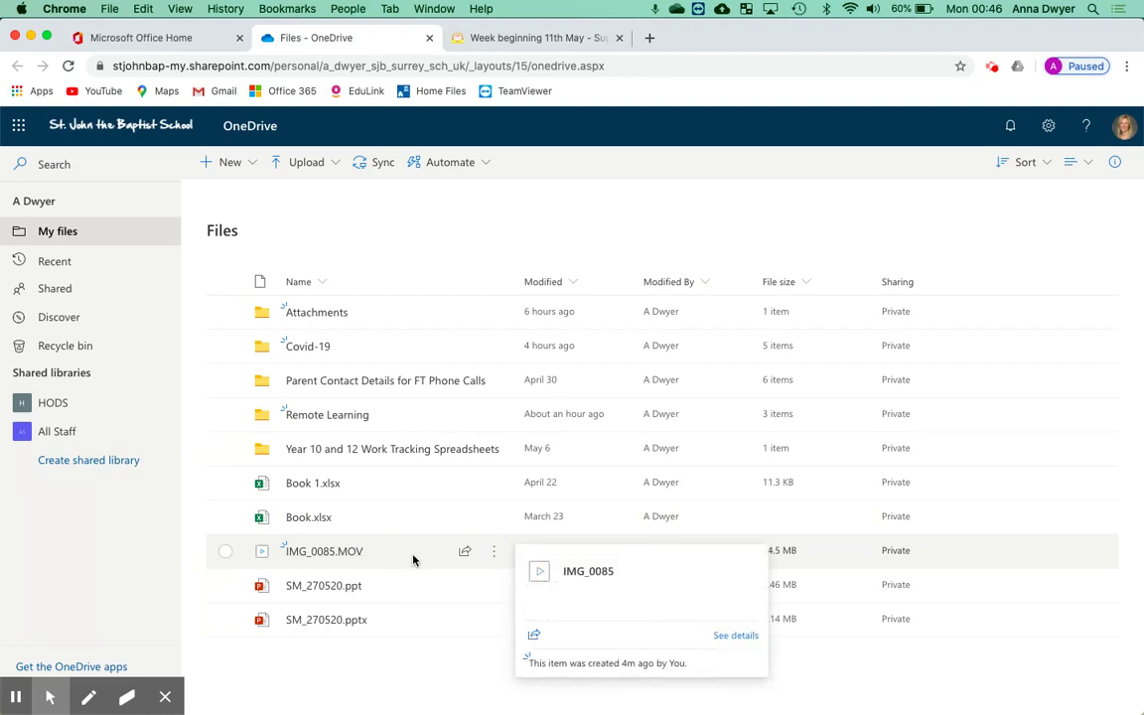
Create a sharing link for IMG_0085.MOV with editing disallowed for people in St. John the Baptist School, copy it and close the confirmation.
left_click(466, 555)
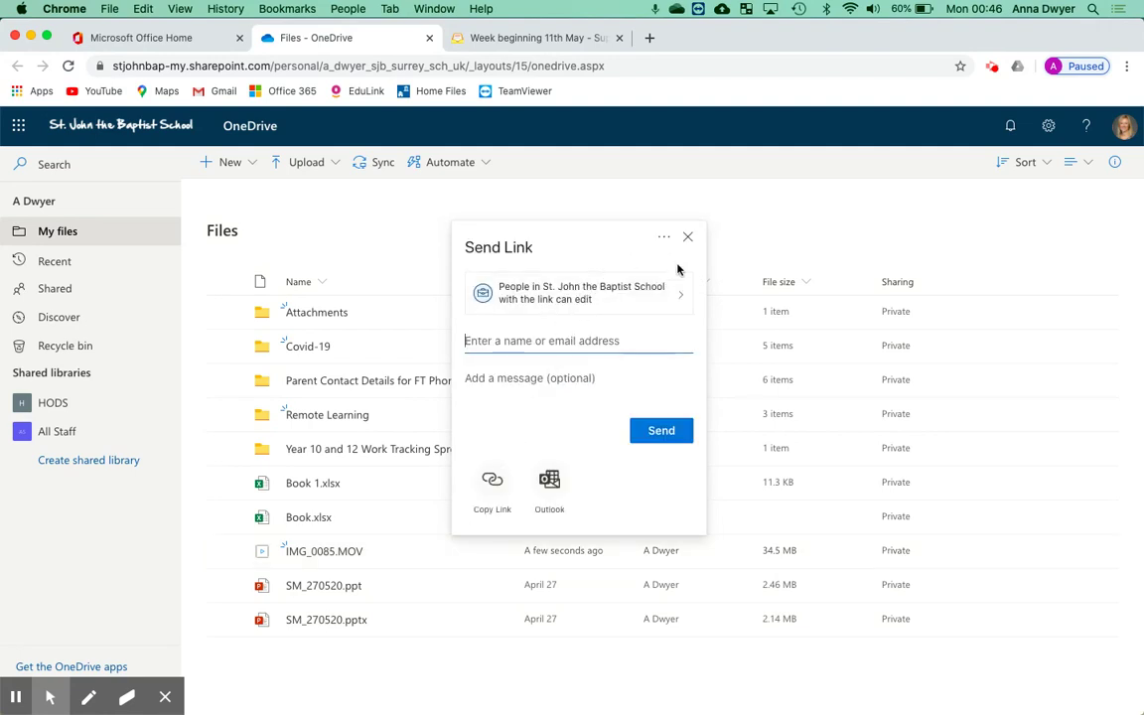
left_click(679, 296)
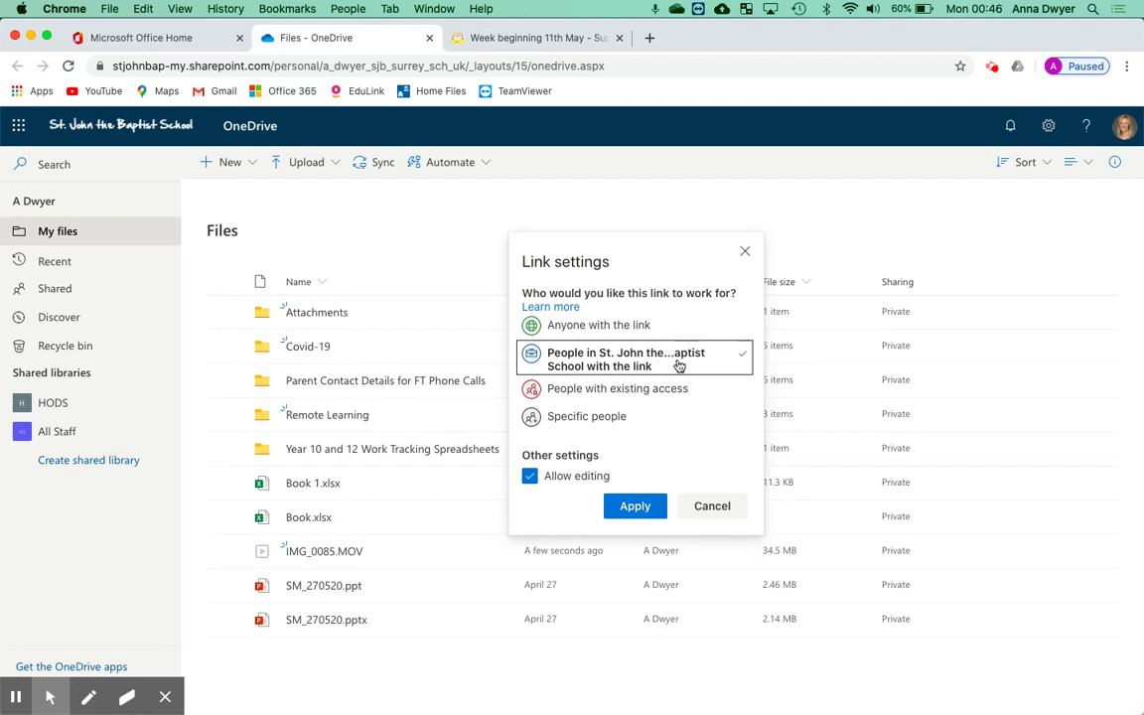
left_click(530, 478)
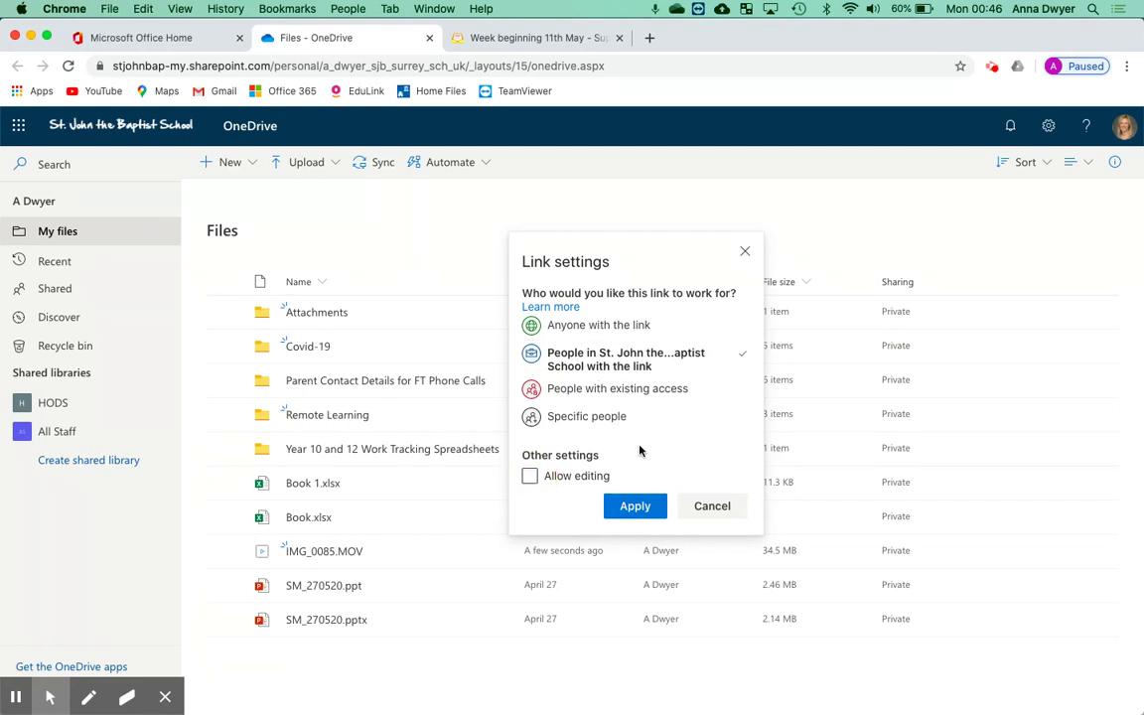
left_click(637, 505)
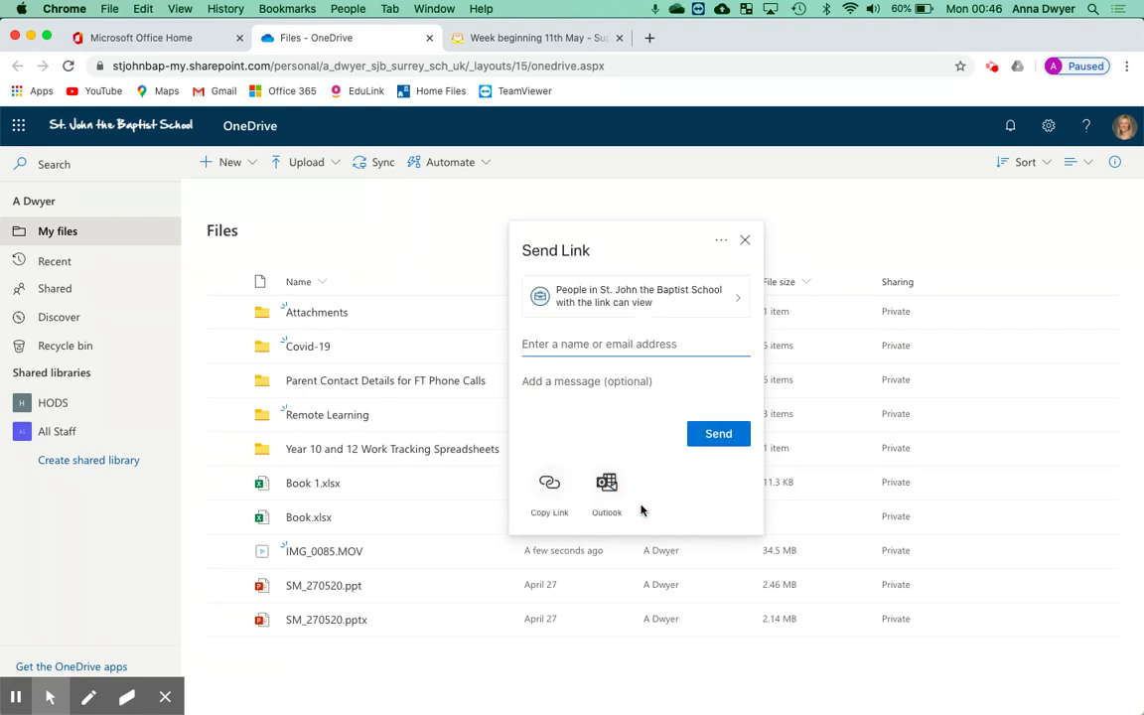
left_click(549, 486)
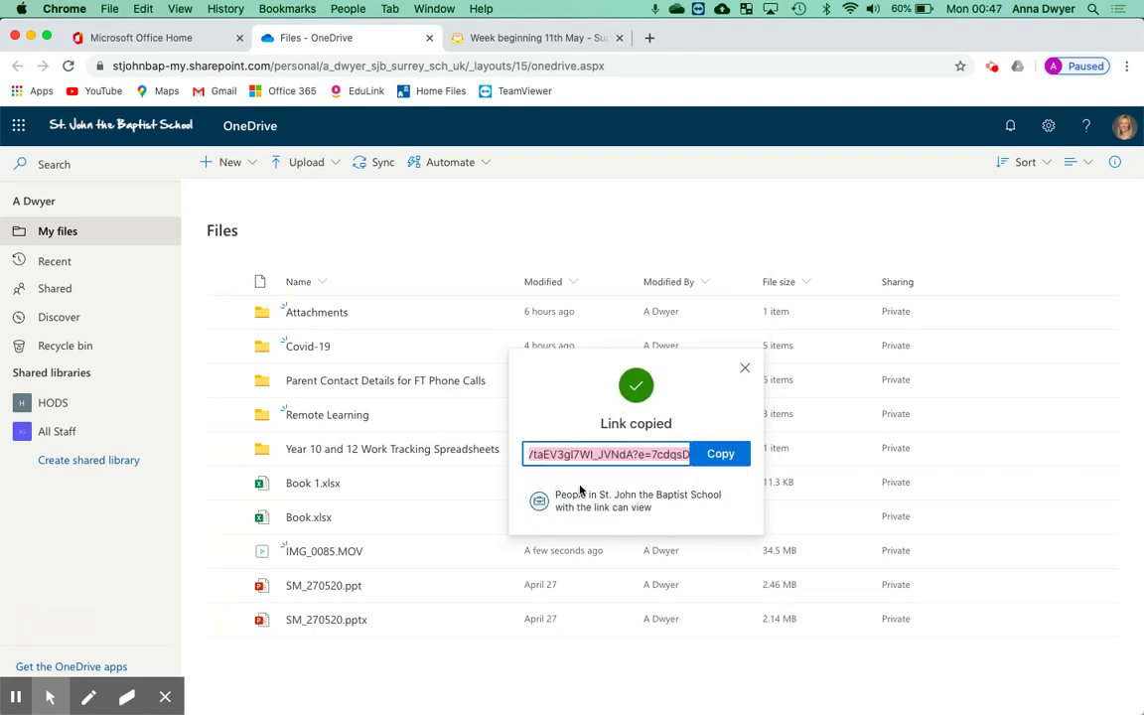
left_click(746, 370)
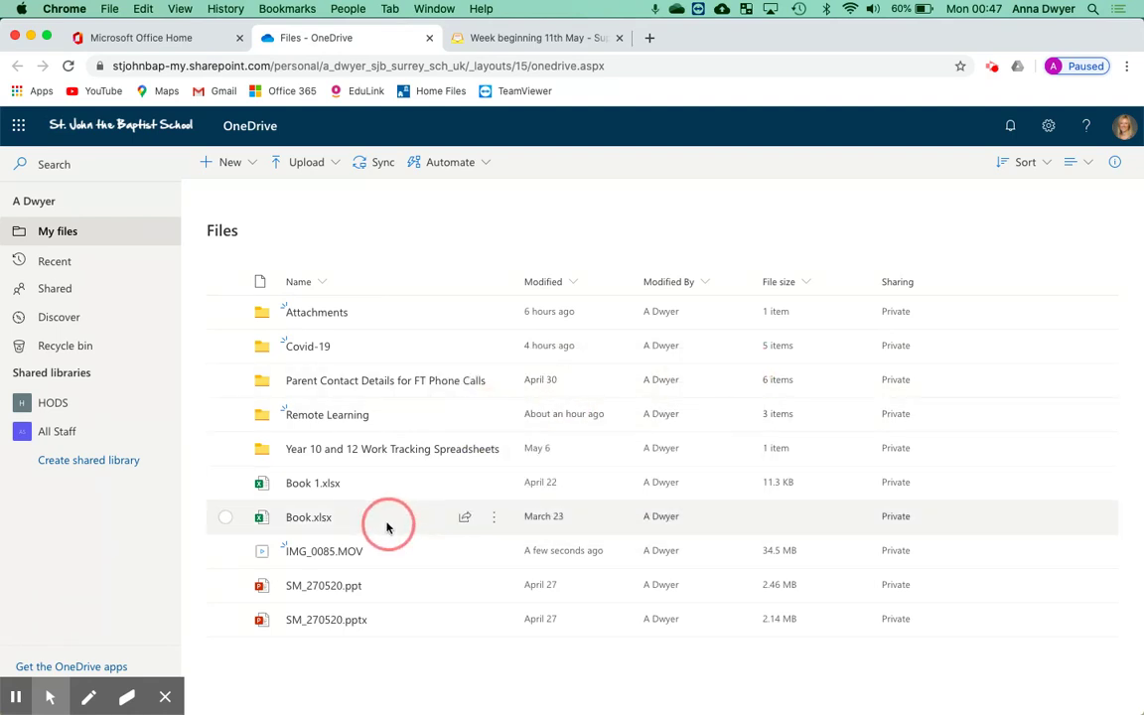
mouse_move(399, 554)
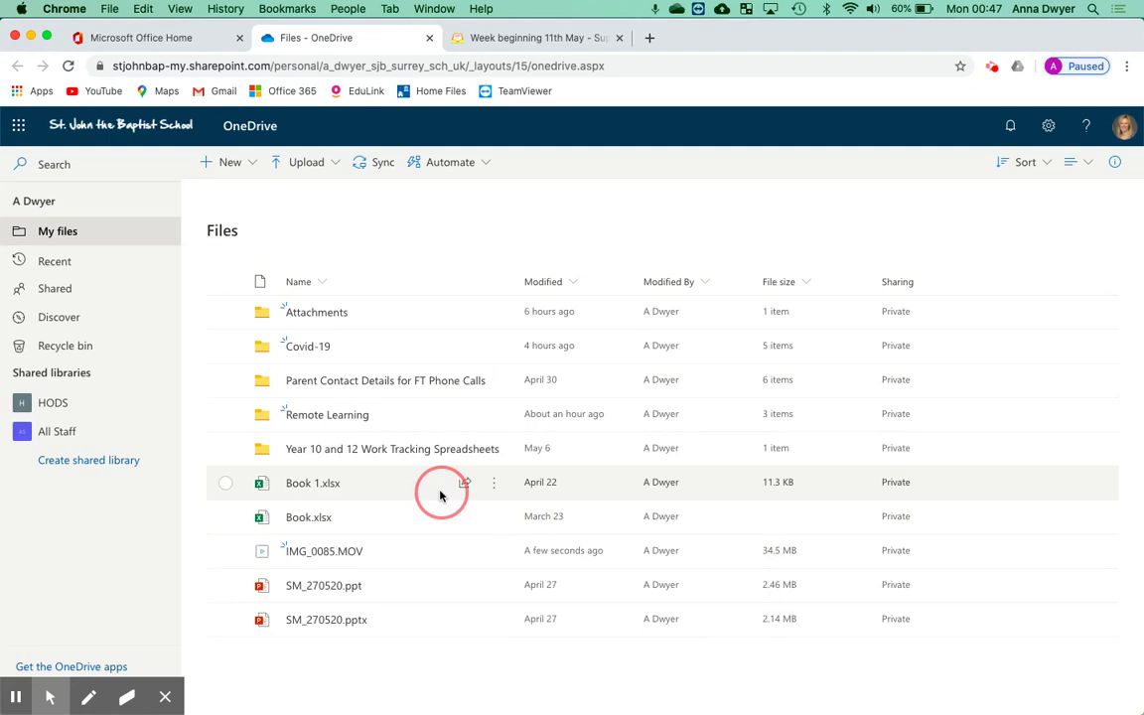
mouse_move(408, 488)
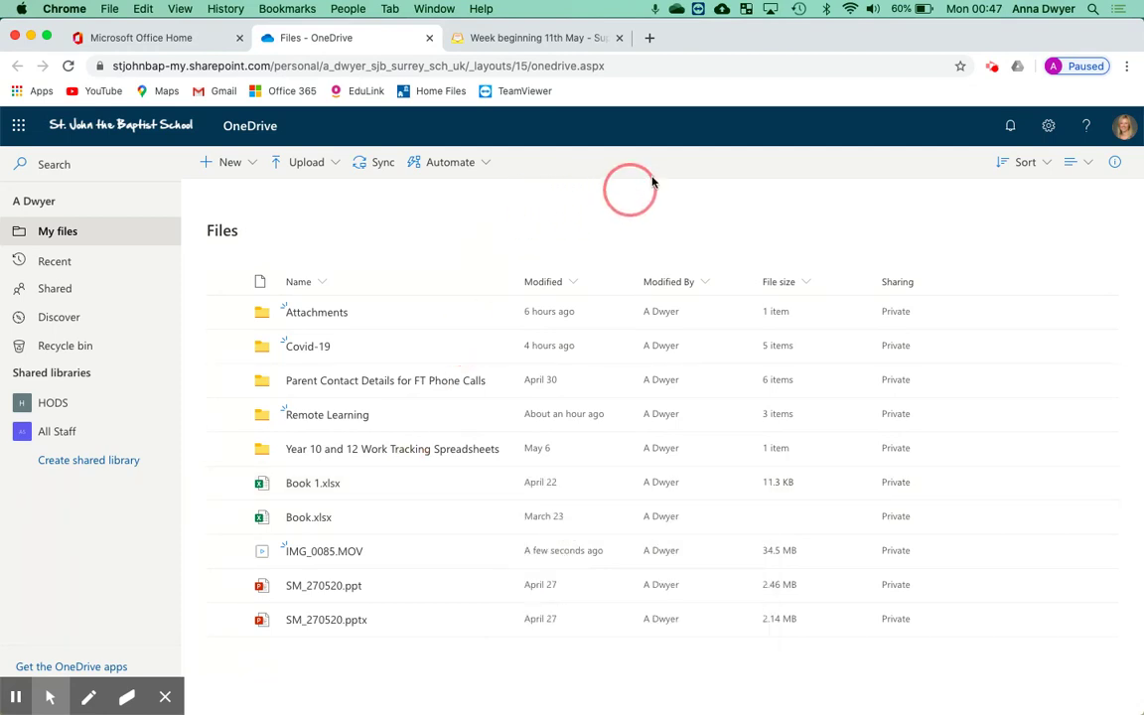
left_click(995, 66)
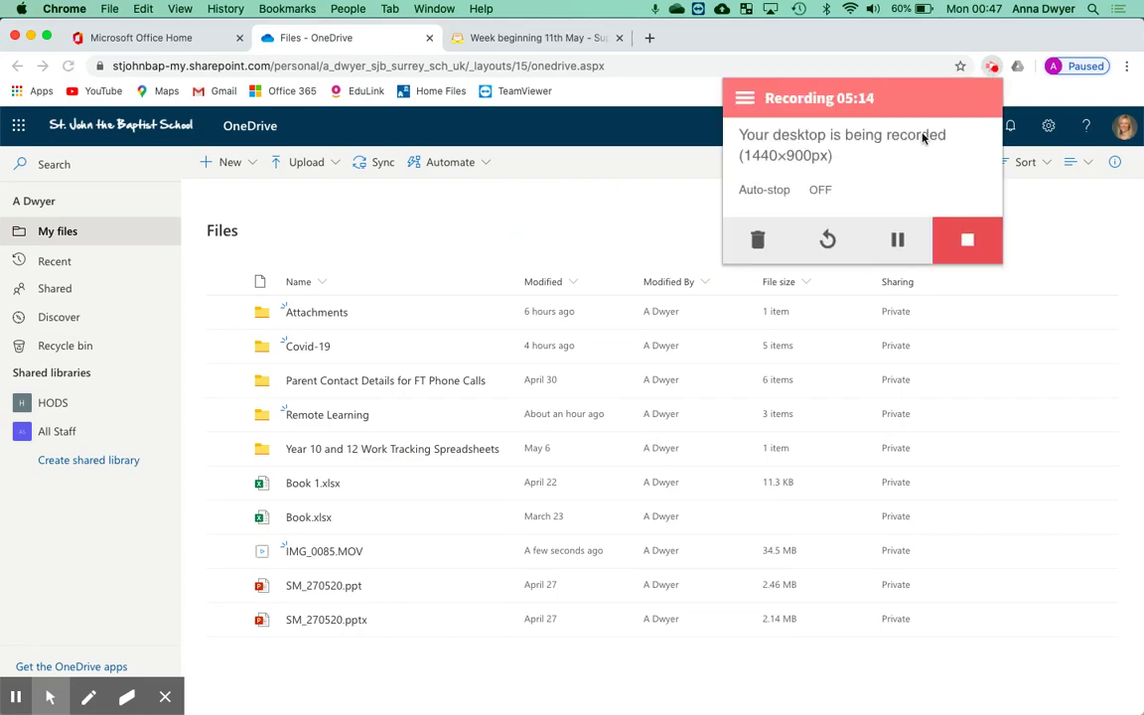